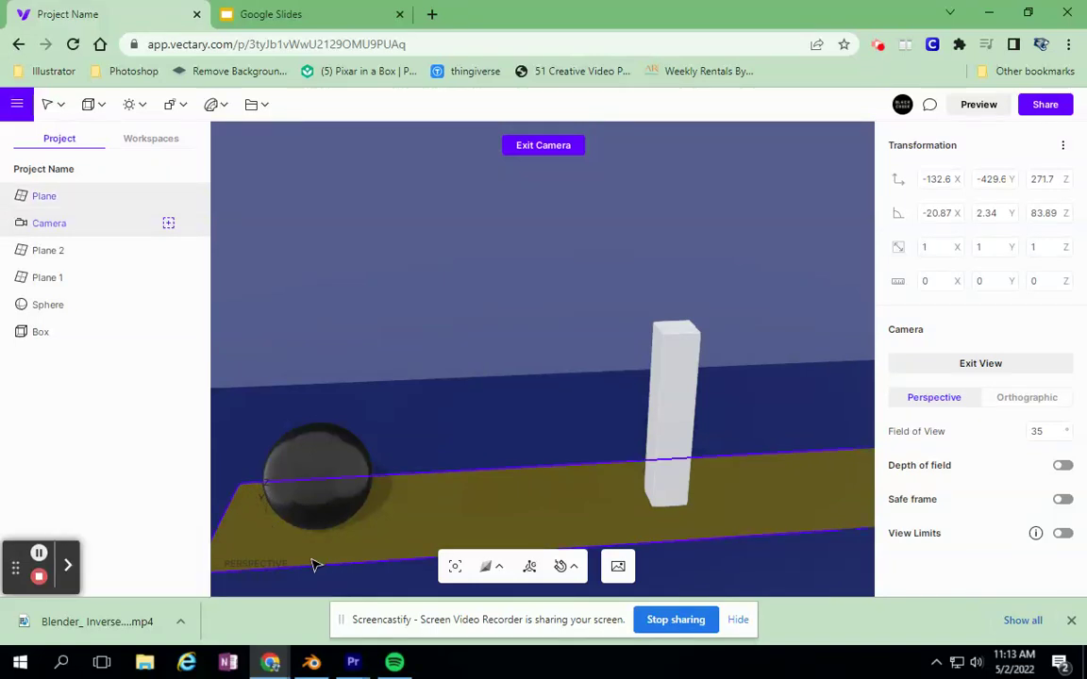
- Exit the camera view and download the whole ball-and-pin scene as Project Name.png
left_click_drag(450, 639, 521, 644)
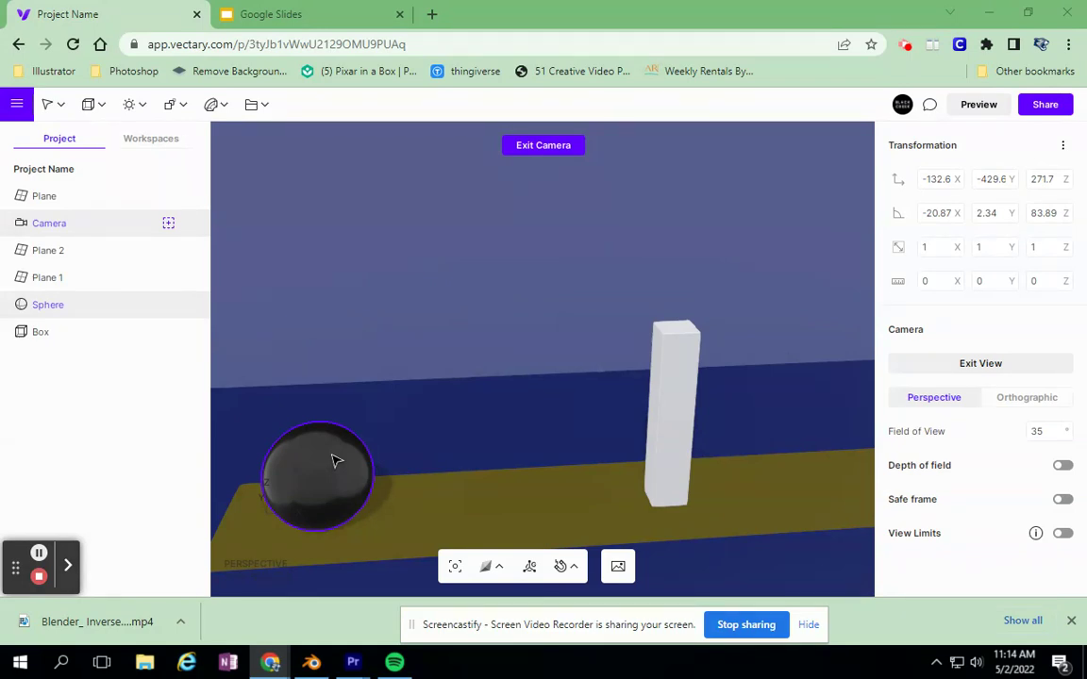
left_click(404, 346)
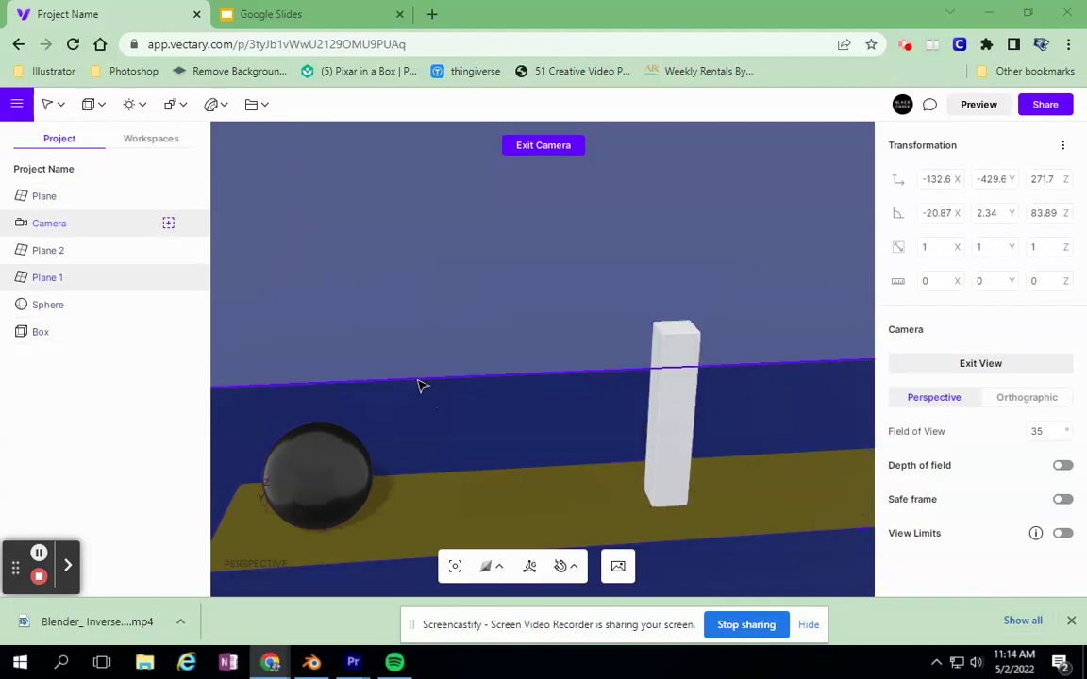
left_click(168, 224)
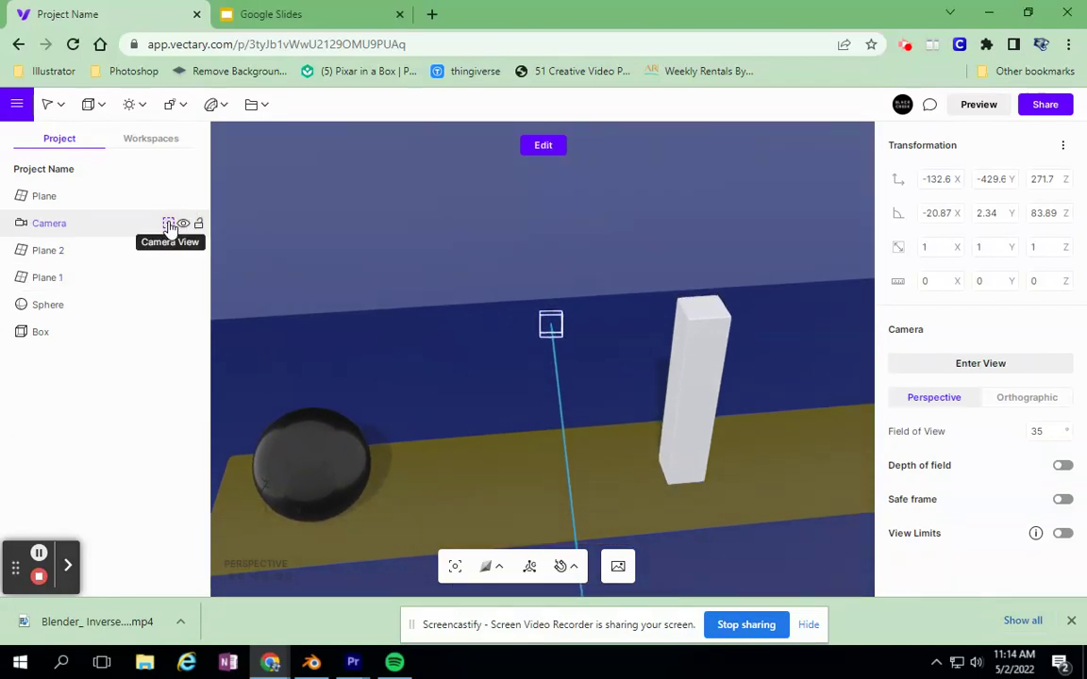
left_click(618, 569)
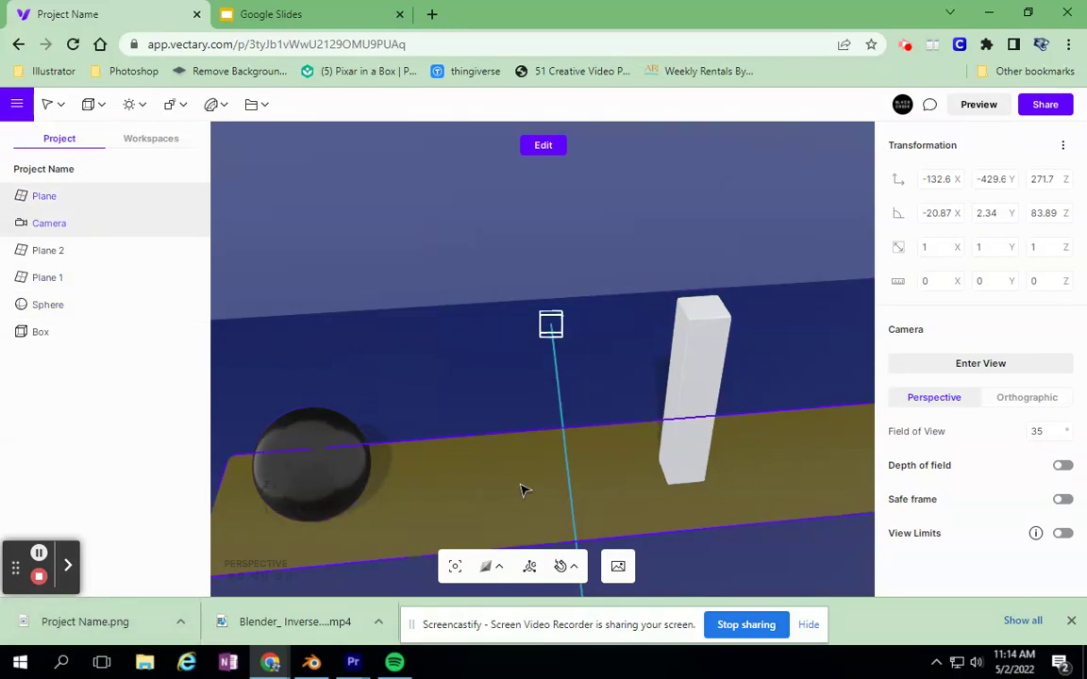
- Slide the sphere along X toward the pin twice, saving a PNG frame after each move
left_click(313, 459)
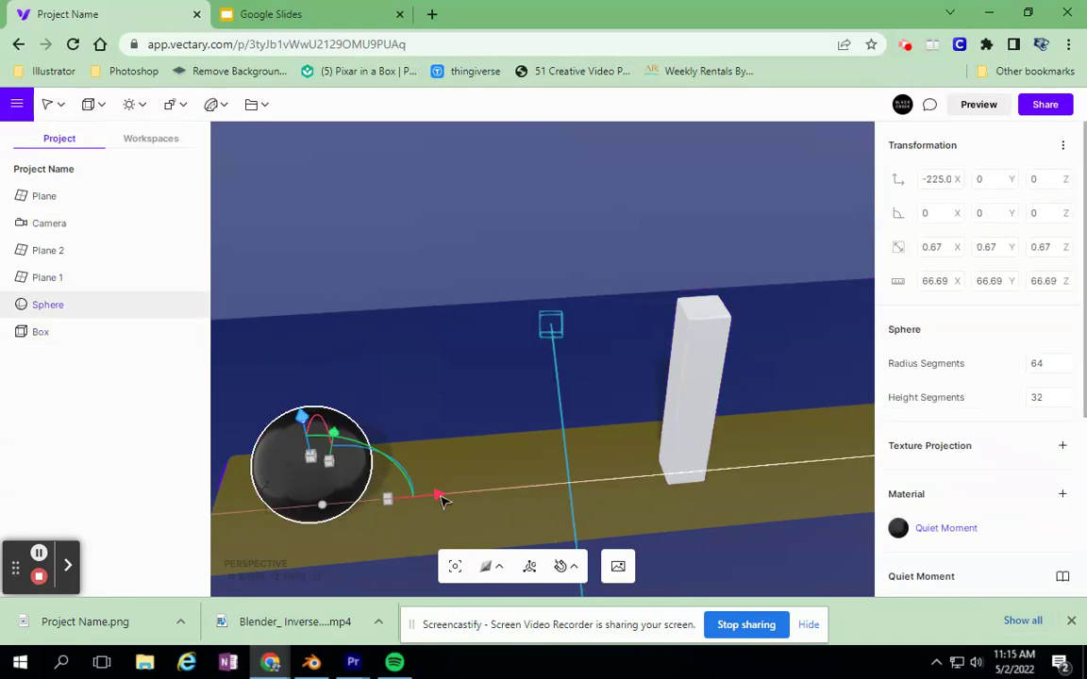
left_click_drag(440, 496, 469, 500)
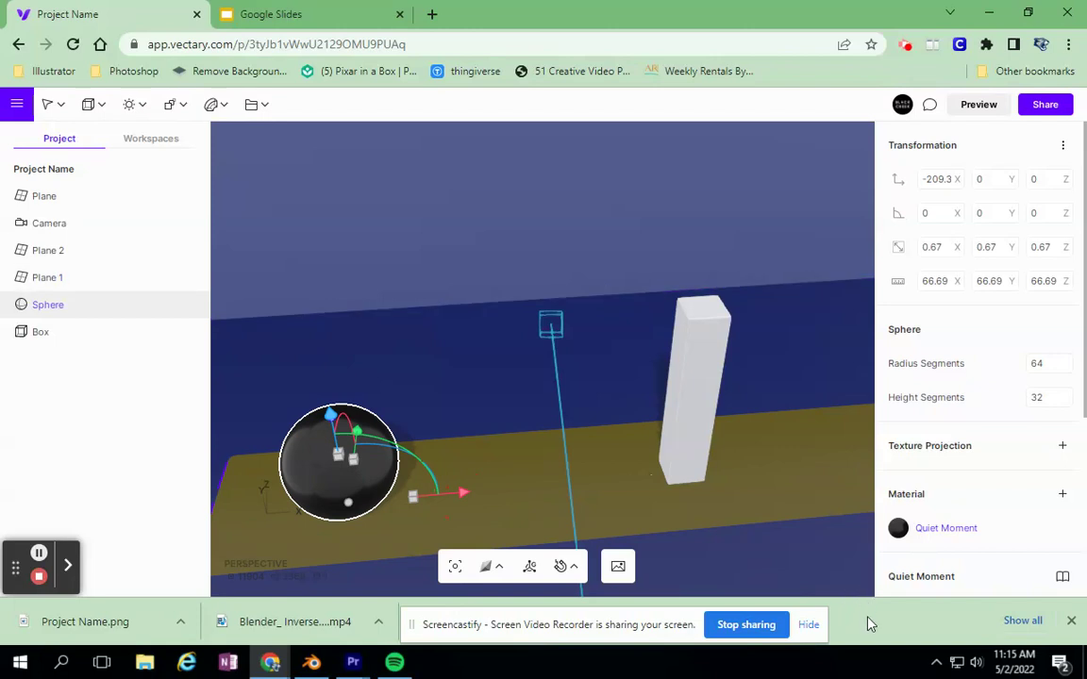
left_click(642, 582)
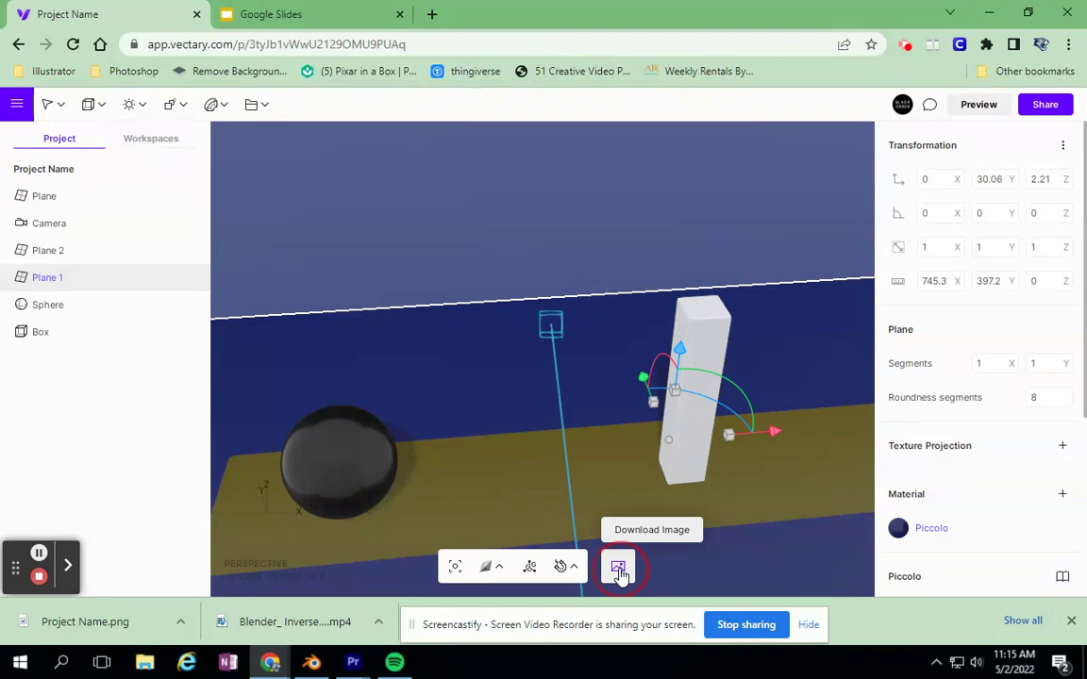
left_click(618, 567)
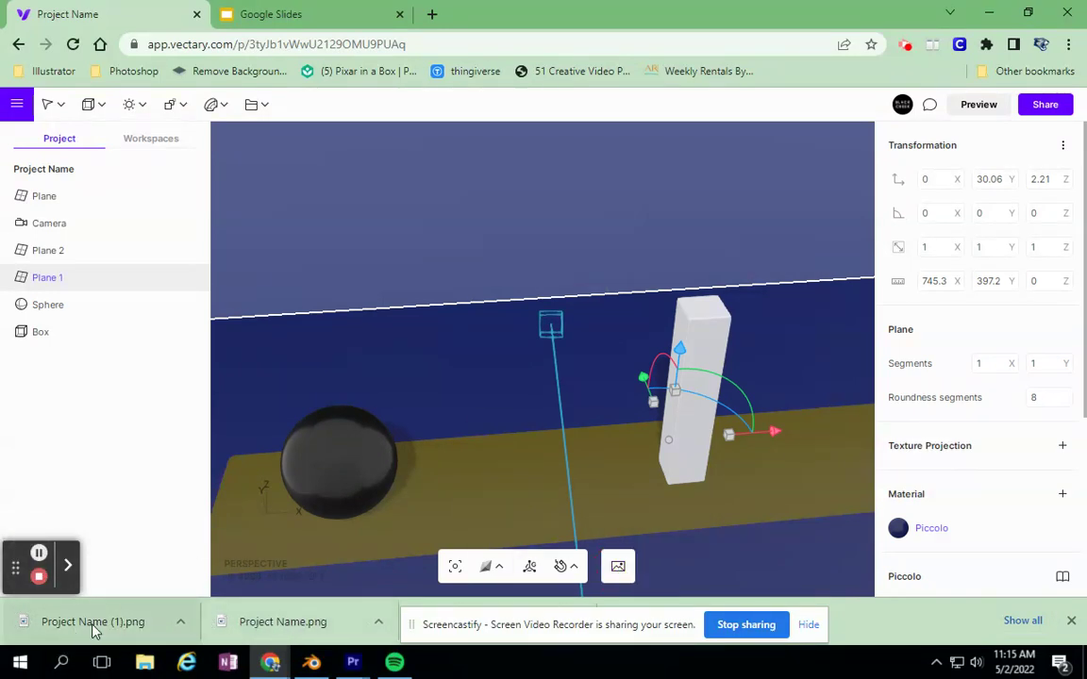
left_click(403, 472)
left_click_drag(460, 492, 491, 495)
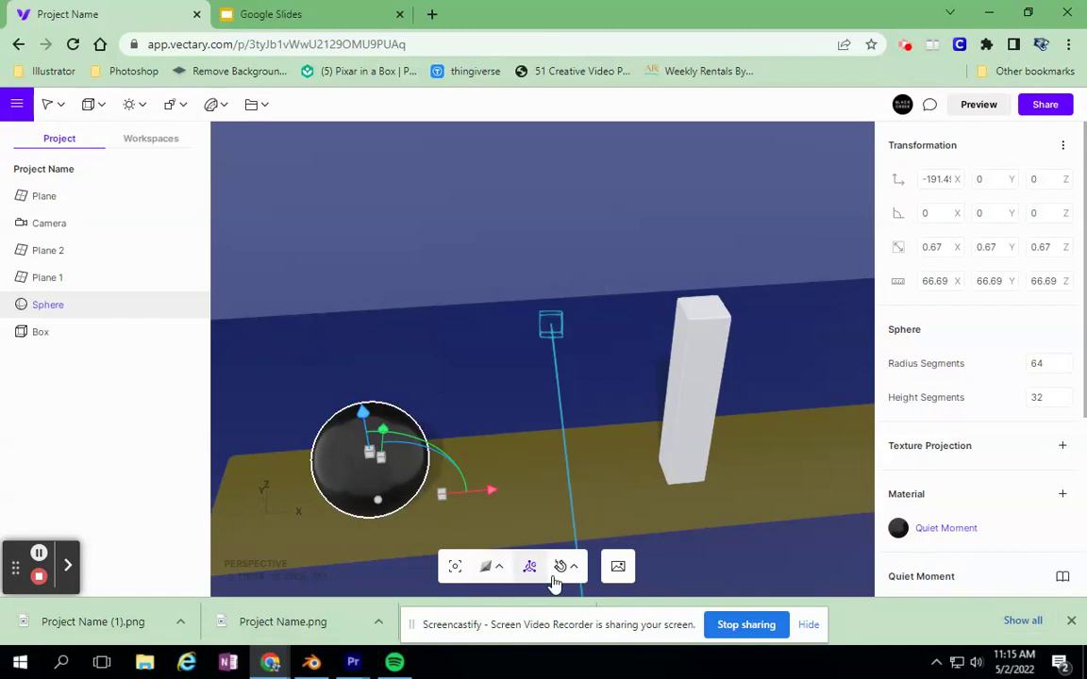
left_click(618, 568)
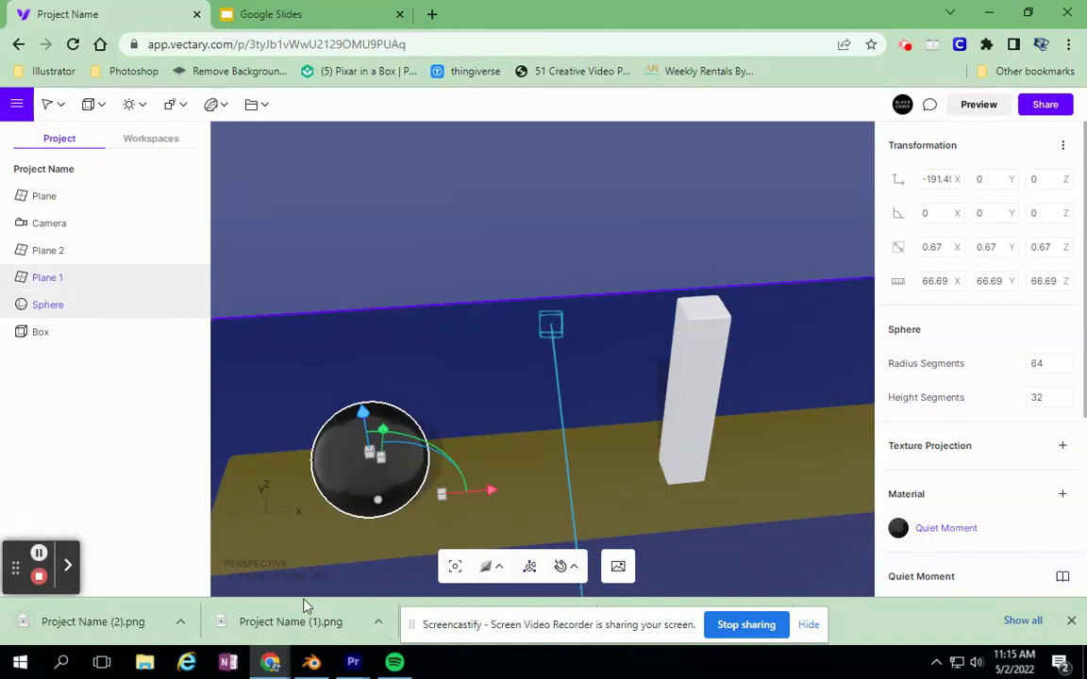
- Keep moving the sphere up to the pin at X -42.95, saving frames through Project Name (7).png
left_click_drag(495, 496, 530, 488)
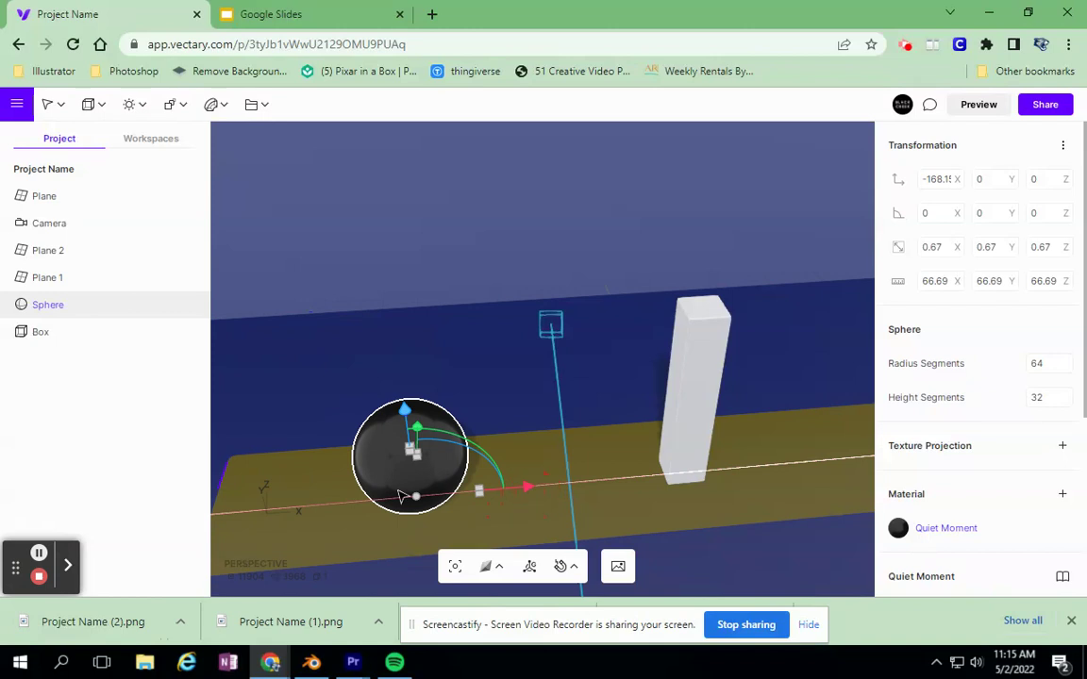
left_click(622, 569)
left_click_drag(526, 488, 580, 489)
left_click(618, 569)
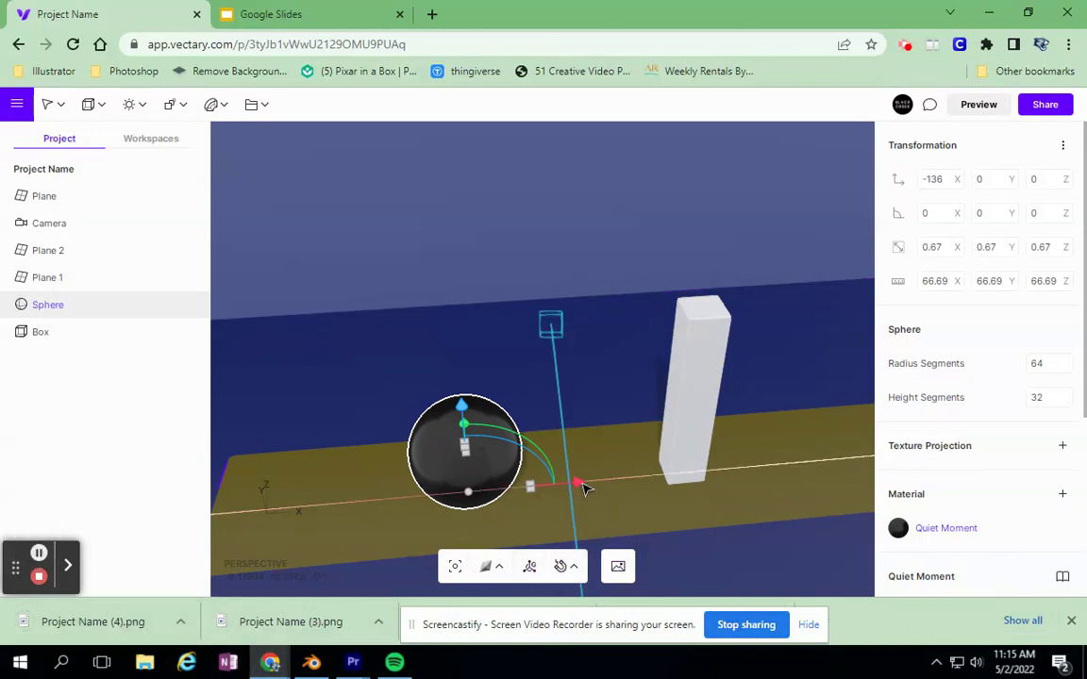
left_click_drag(583, 488, 629, 485)
left_click(618, 567)
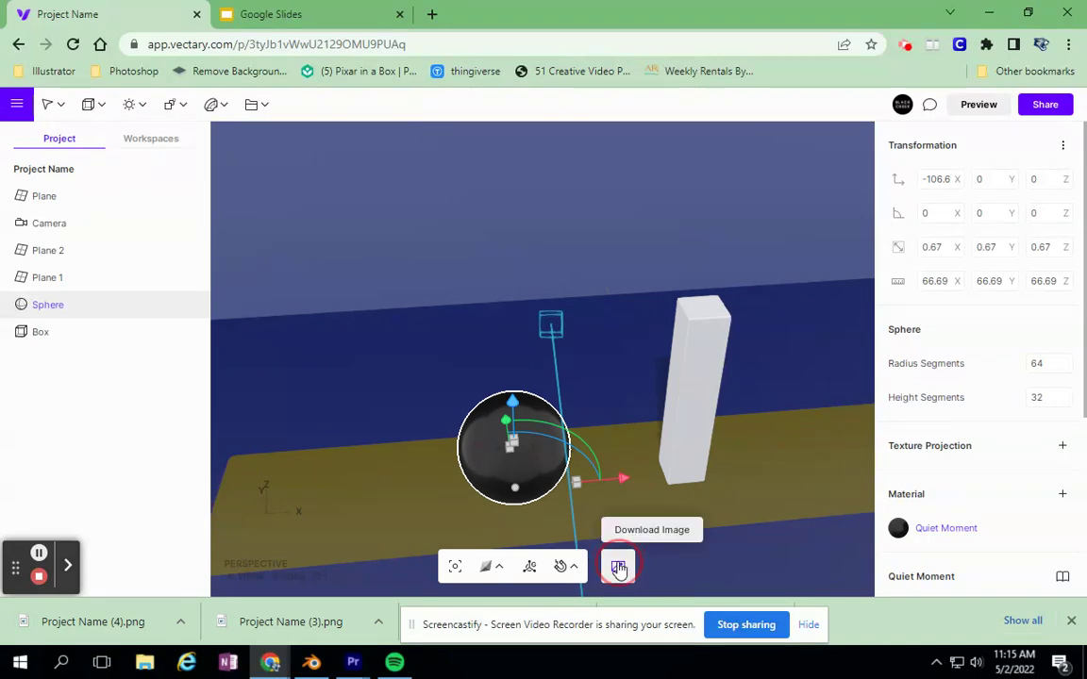
left_click(624, 484)
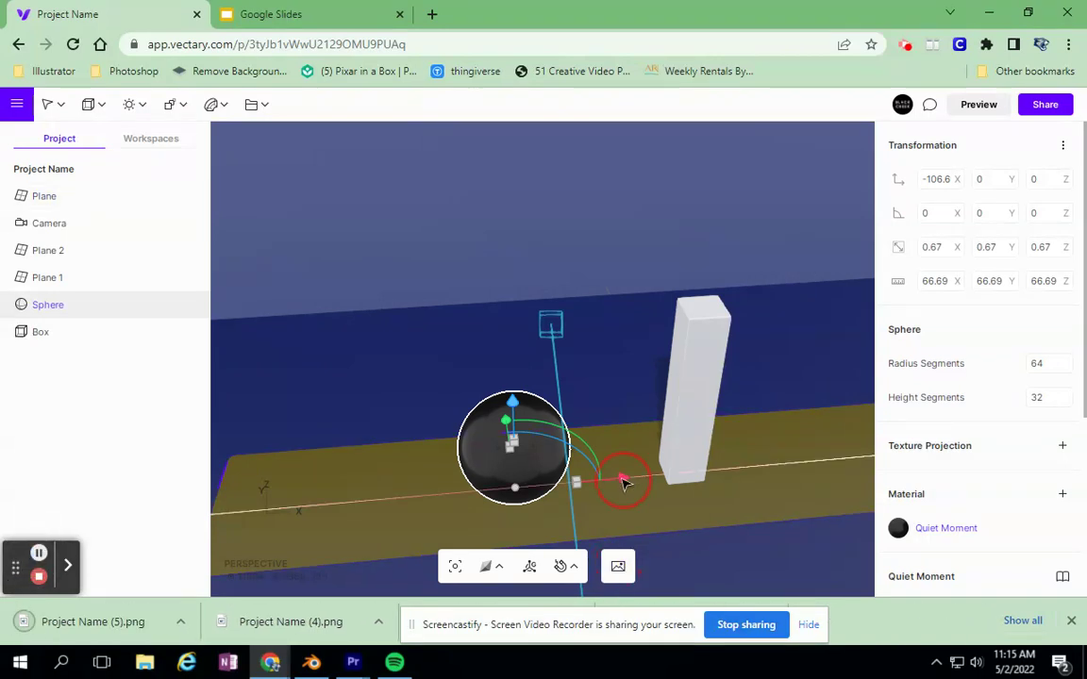
left_click_drag(624, 484, 723, 474)
left_click(618, 566)
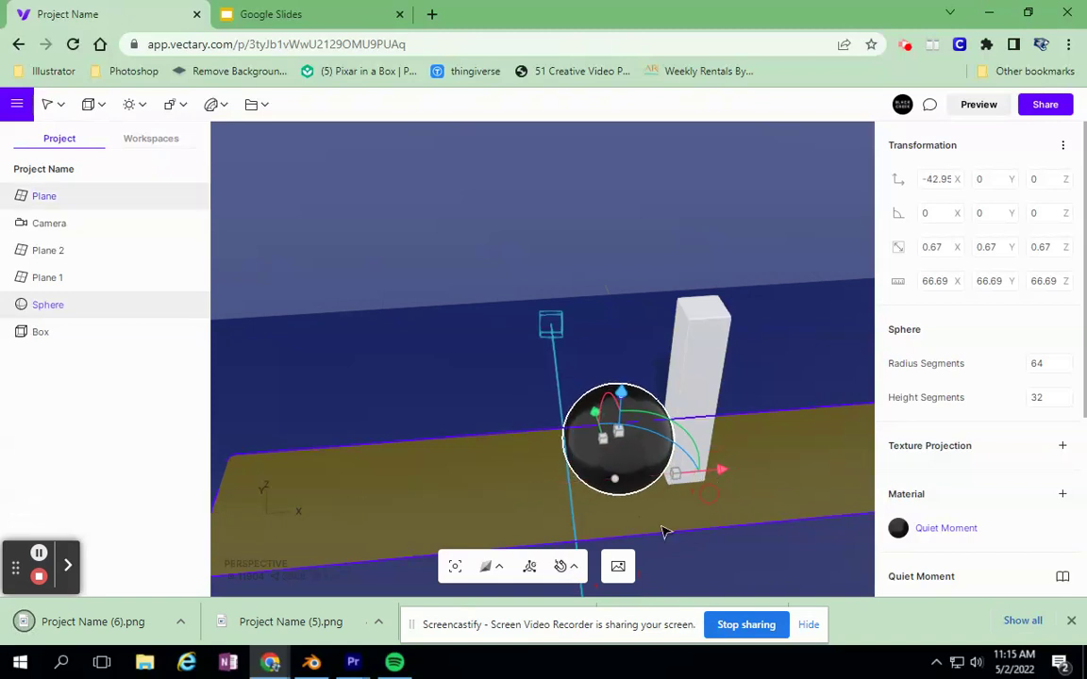
left_click(618, 566)
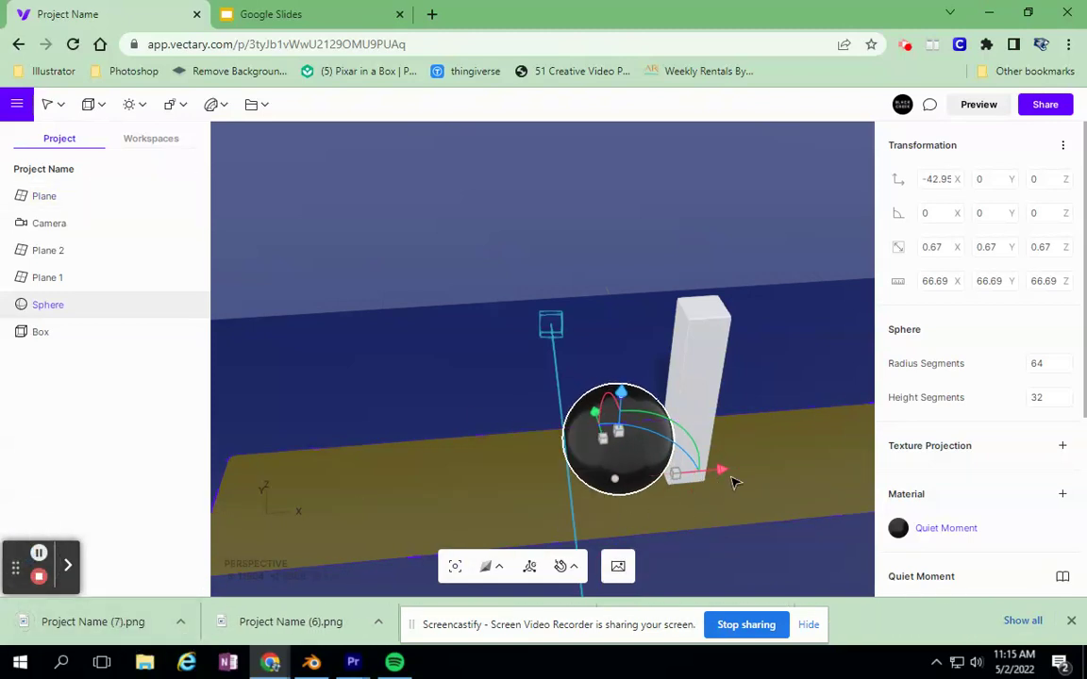
- Push the sphere into the pin, raise the pin off the lane, and save a frame
left_click_drag(722, 471, 745, 467)
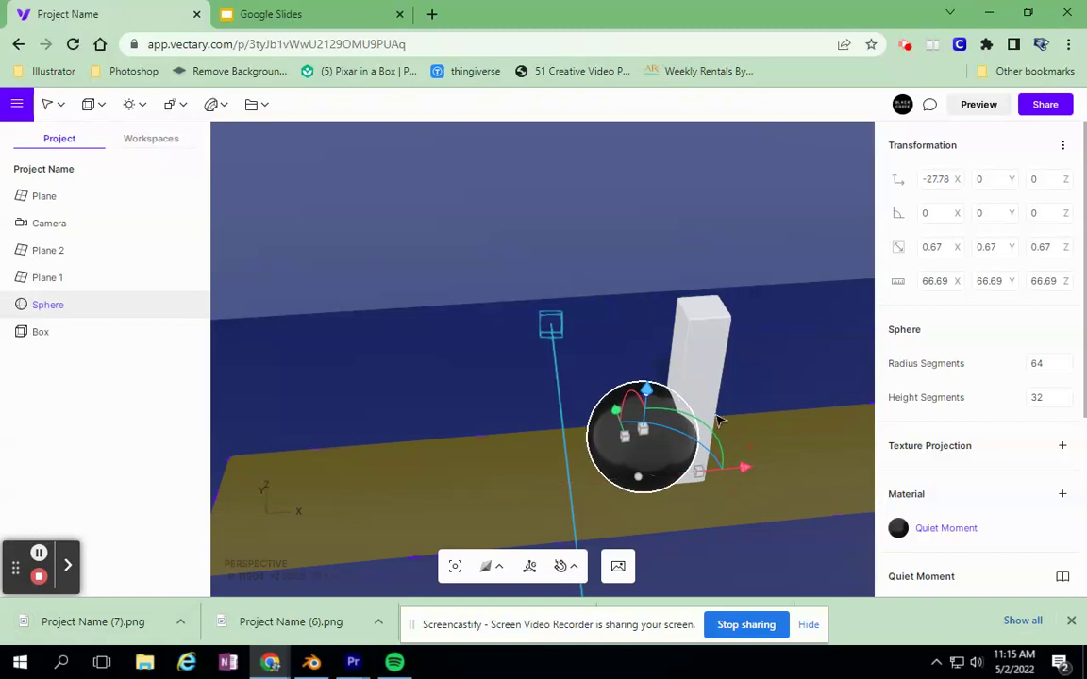
left_click(689, 360)
left_click_drag(691, 385, 770, 398)
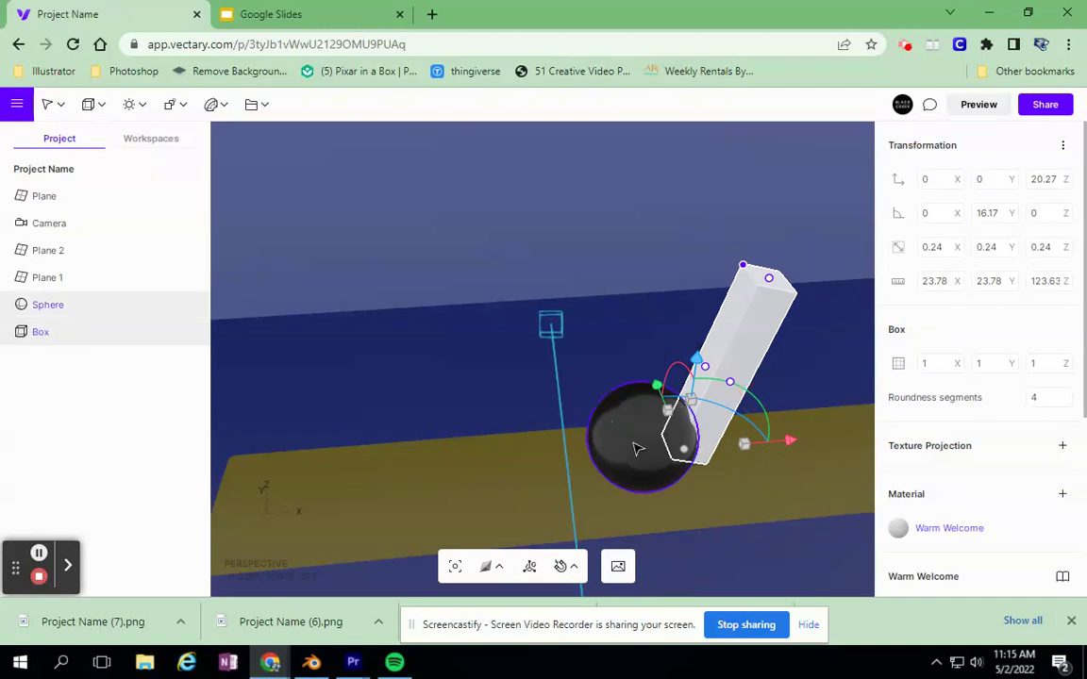
left_click(618, 568)
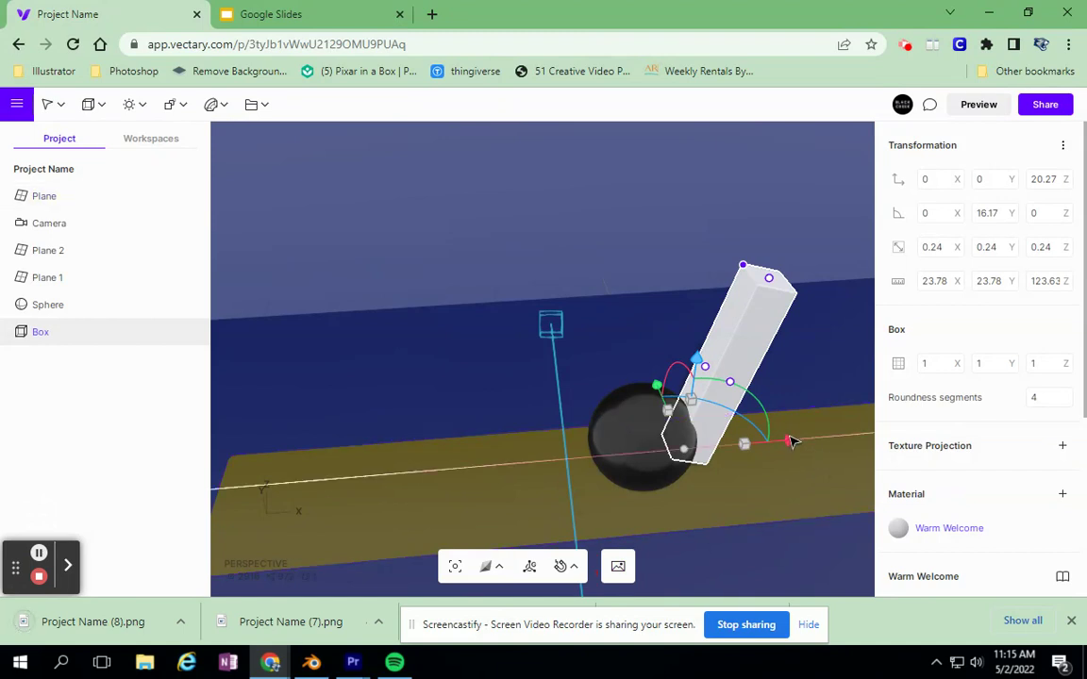
- Shift and tilt the pin further, roll the sphere to X -11.32, and save Project Name (9).png
left_click_drag(791, 442, 816, 441)
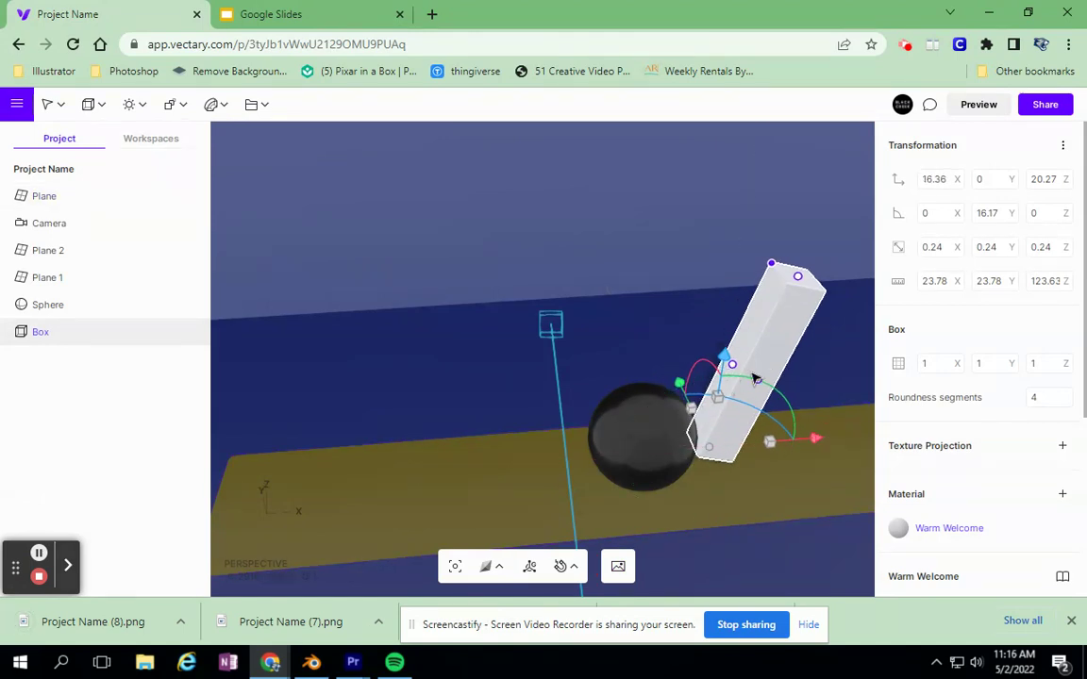
left_click_drag(779, 395, 772, 383)
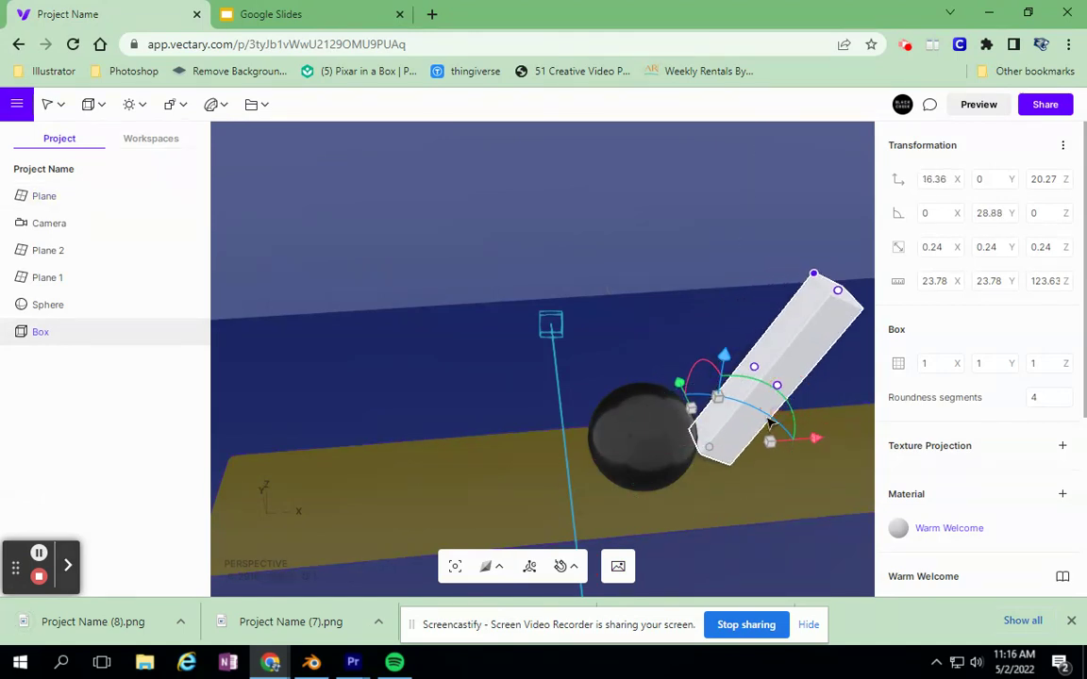
left_click(699, 451)
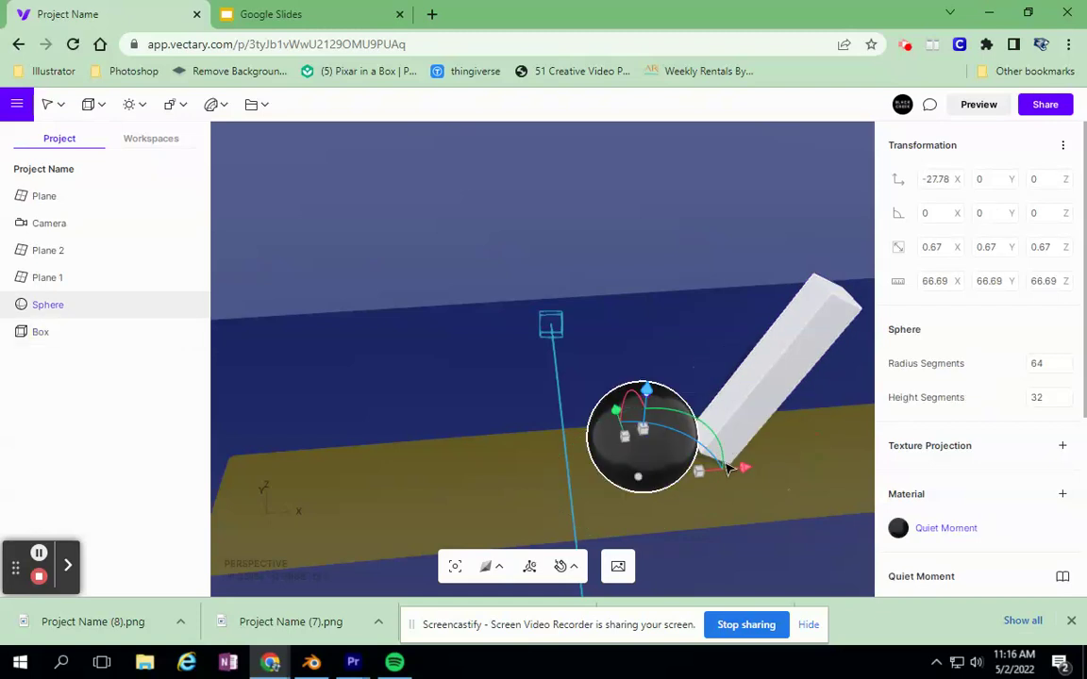
left_click_drag(747, 467, 774, 467)
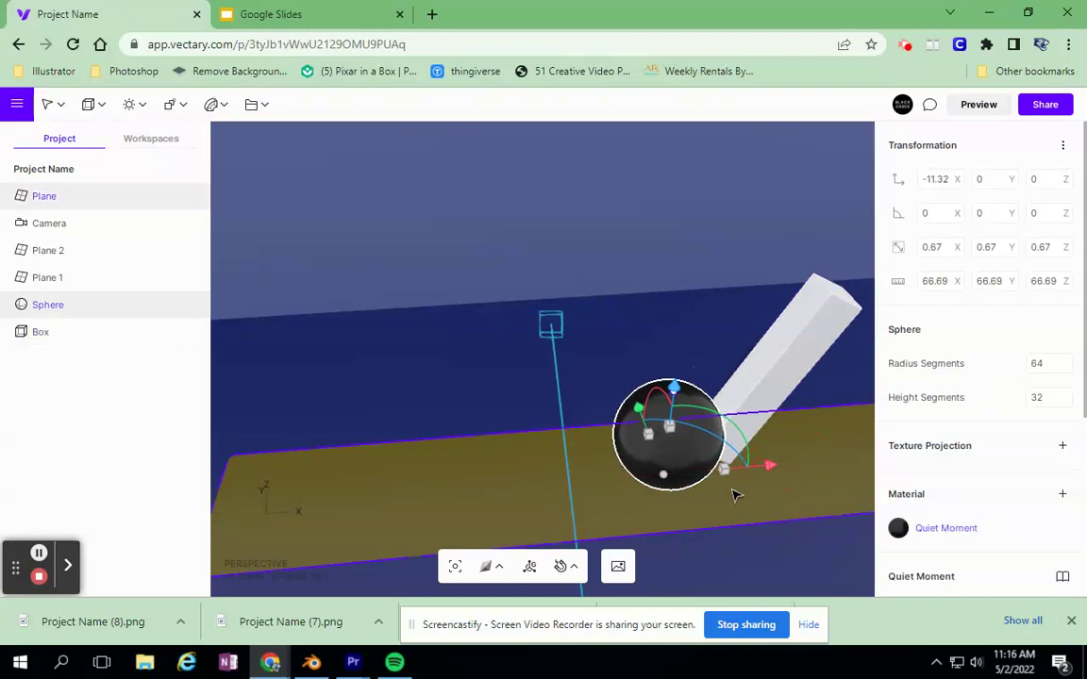
left_click(620, 568)
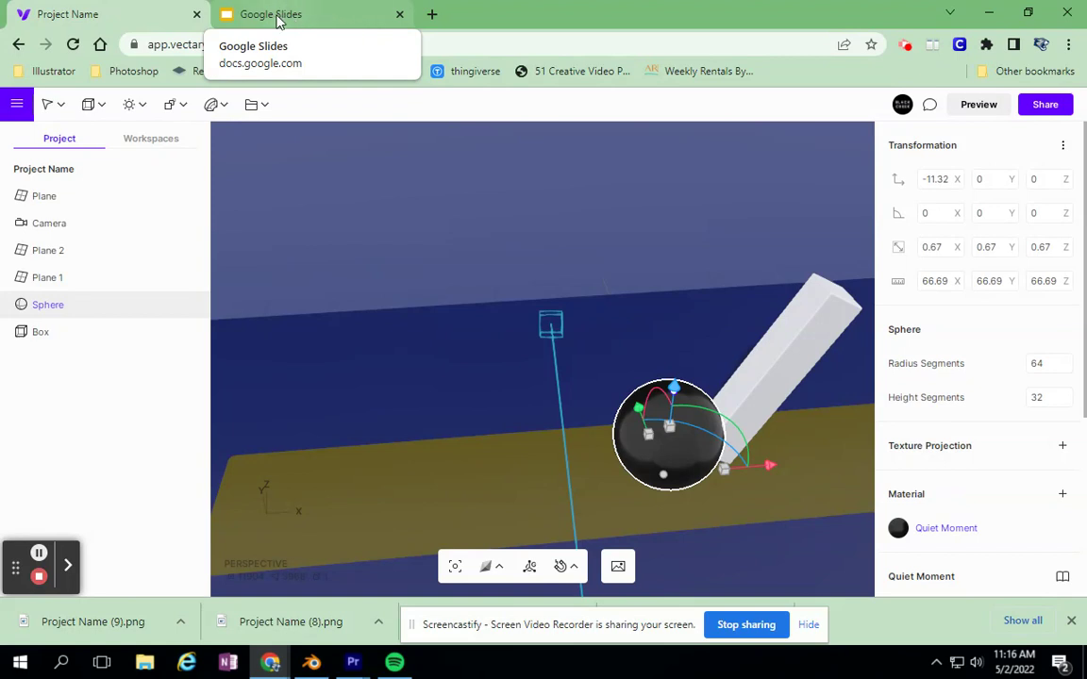
- Create a new blank Untitled presentation in Google Slides
left_click(287, 21)
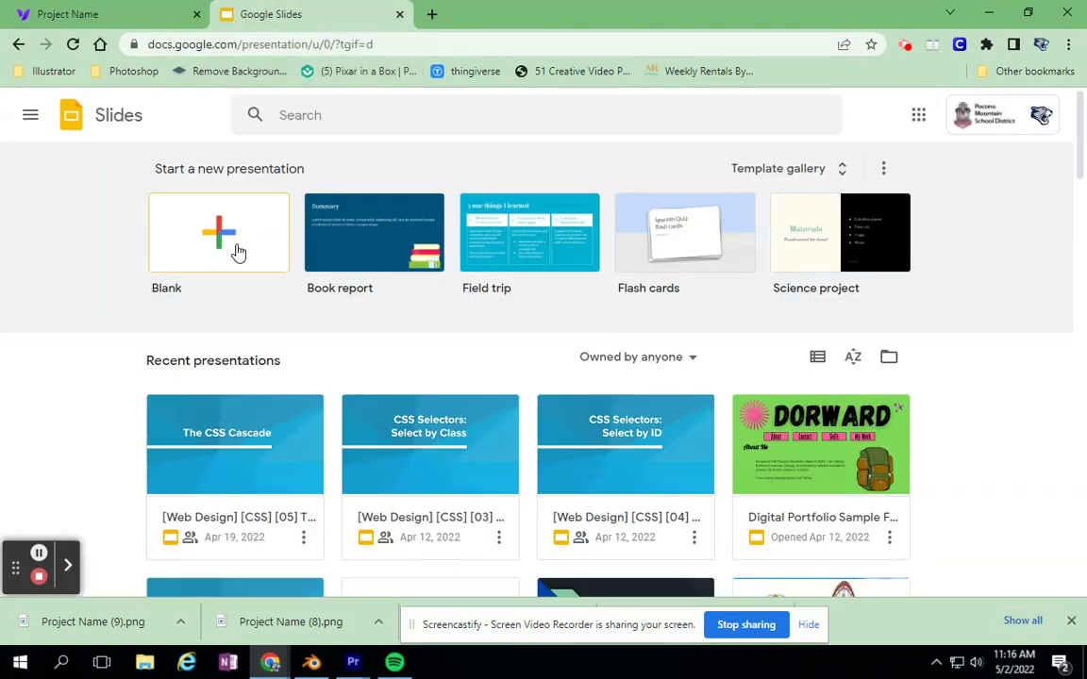
left_click(185, 237)
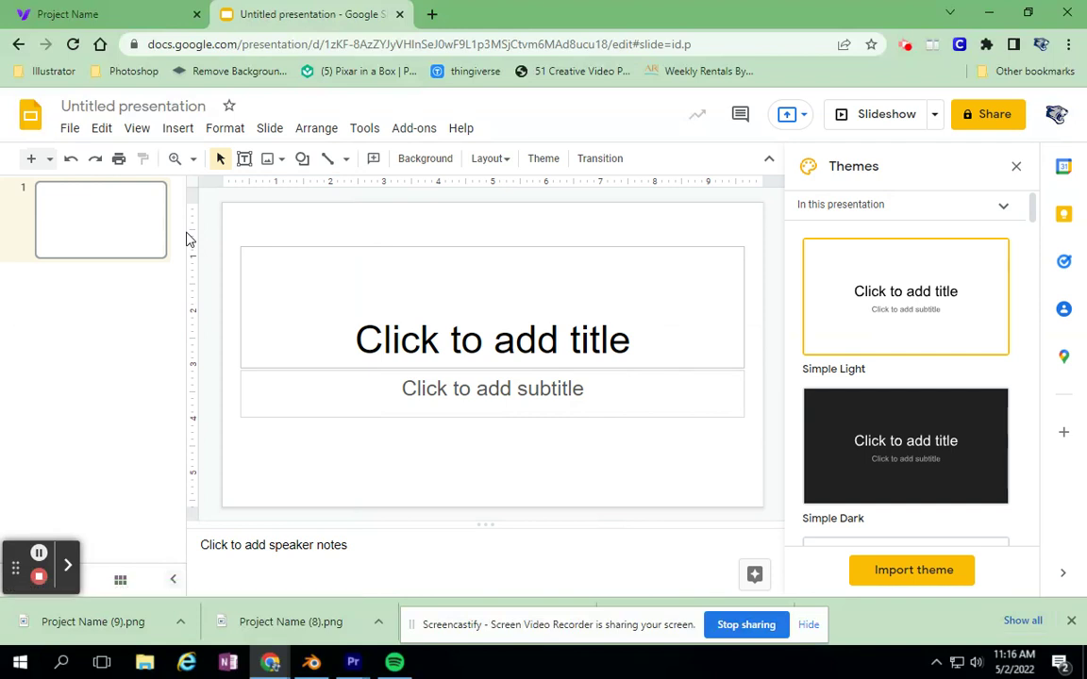
- Upload Project Name.png from Downloads onto slide 1 and stretch it to the slide's full width
left_click(180, 131)
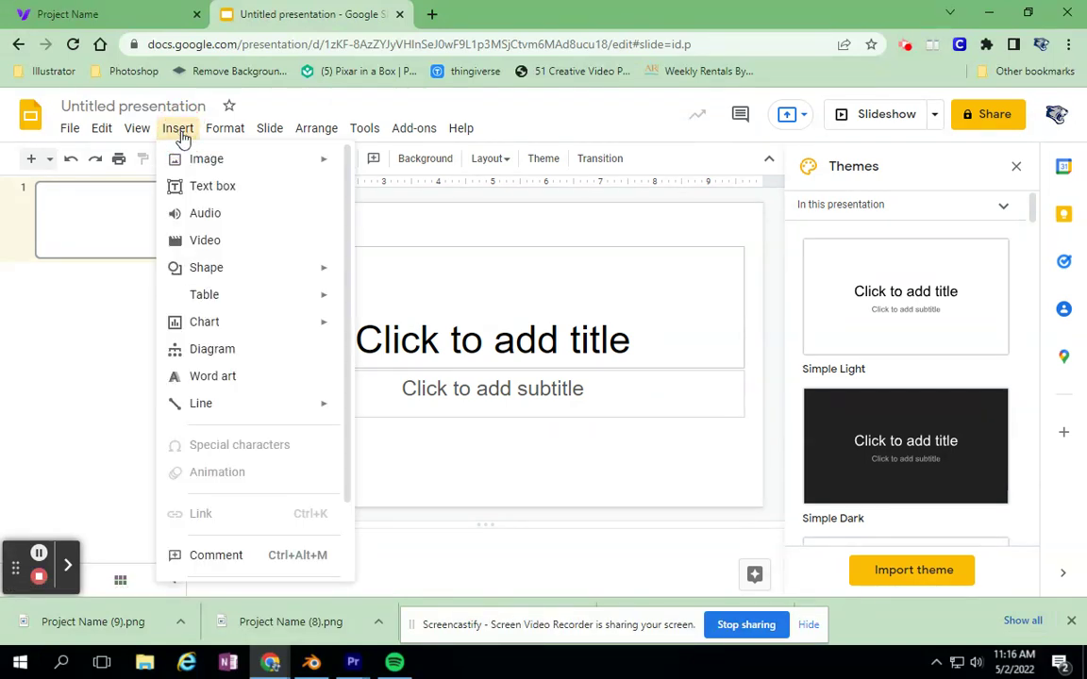
mouse_move(186, 163)
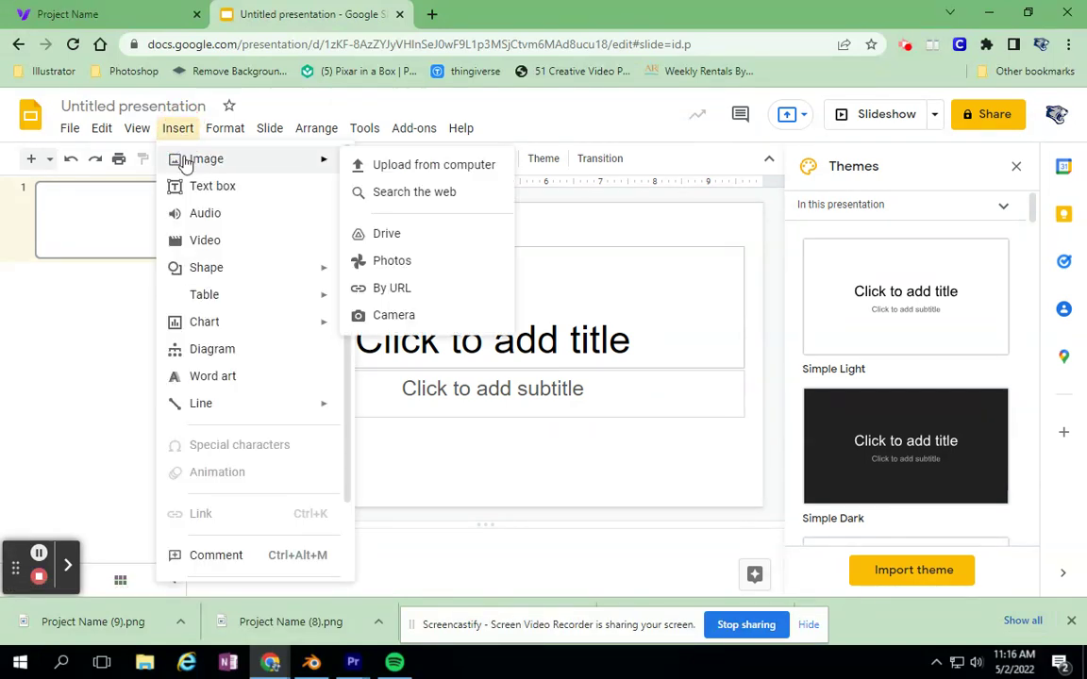
left_click(449, 168)
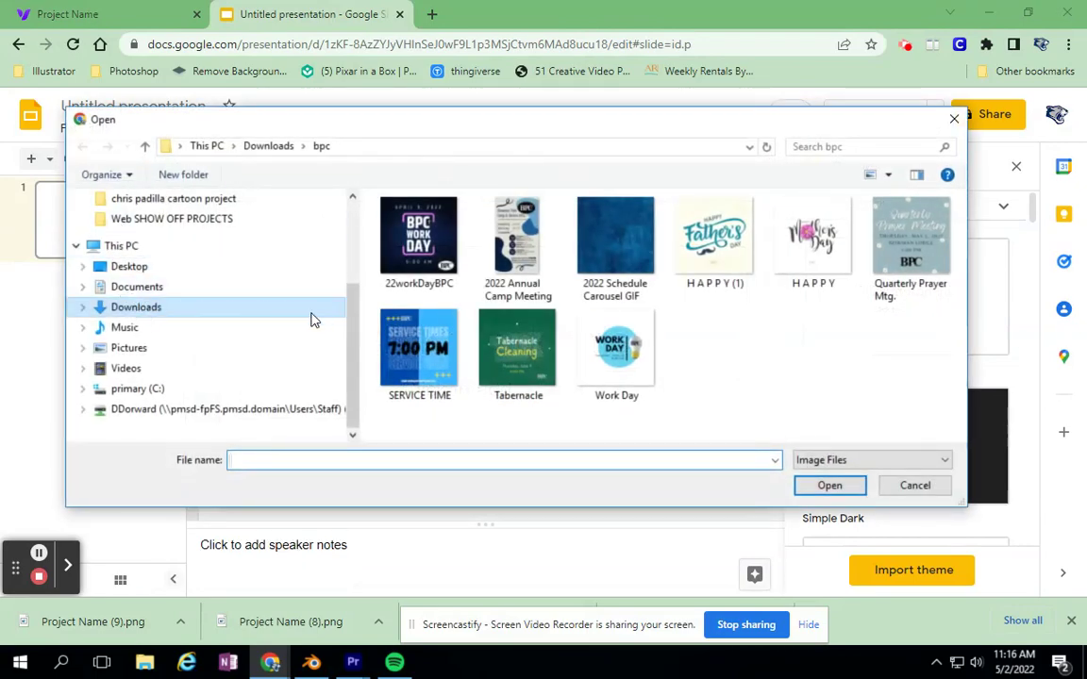
left_click(138, 288)
left_click(142, 307)
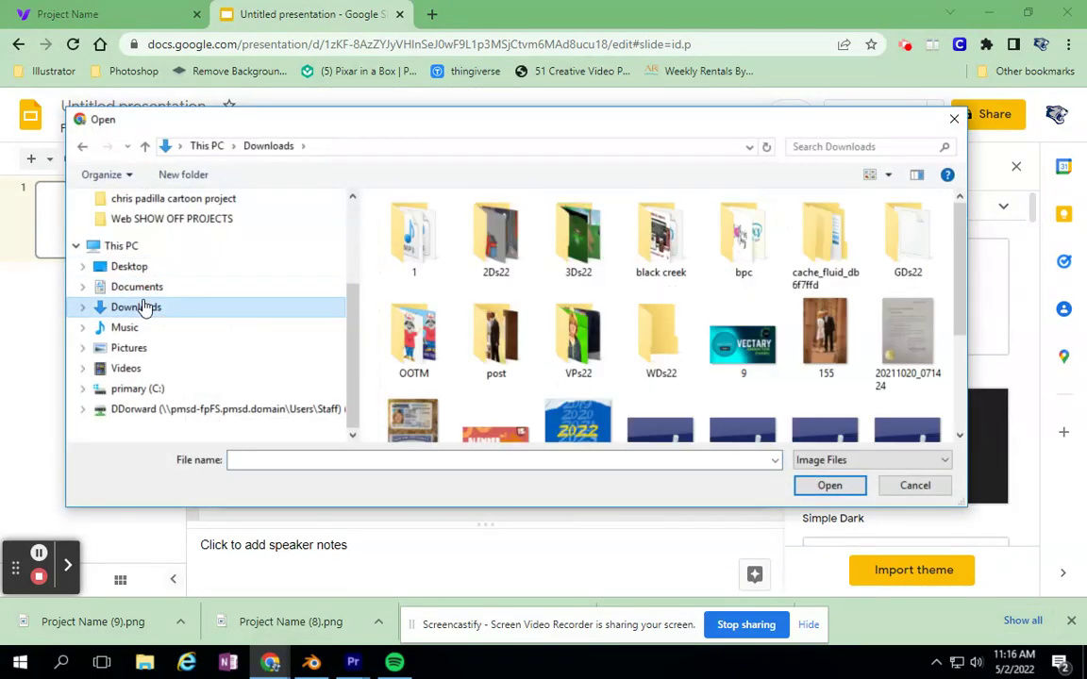
scroll(582, 315, "down", 3)
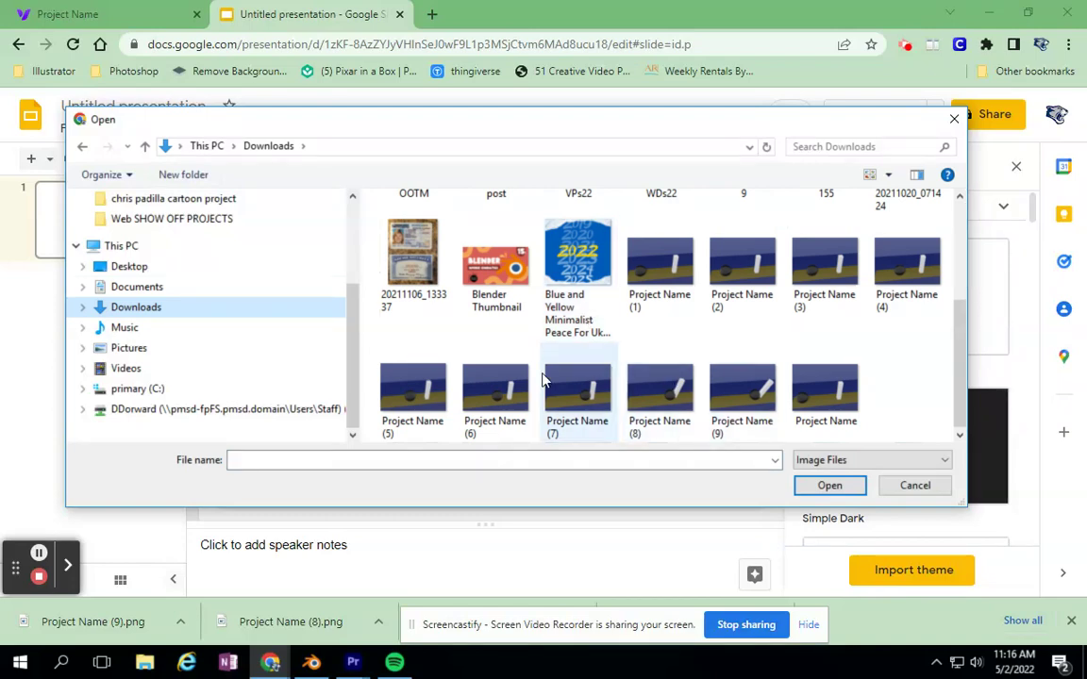
left_click(813, 380)
left_click(821, 484)
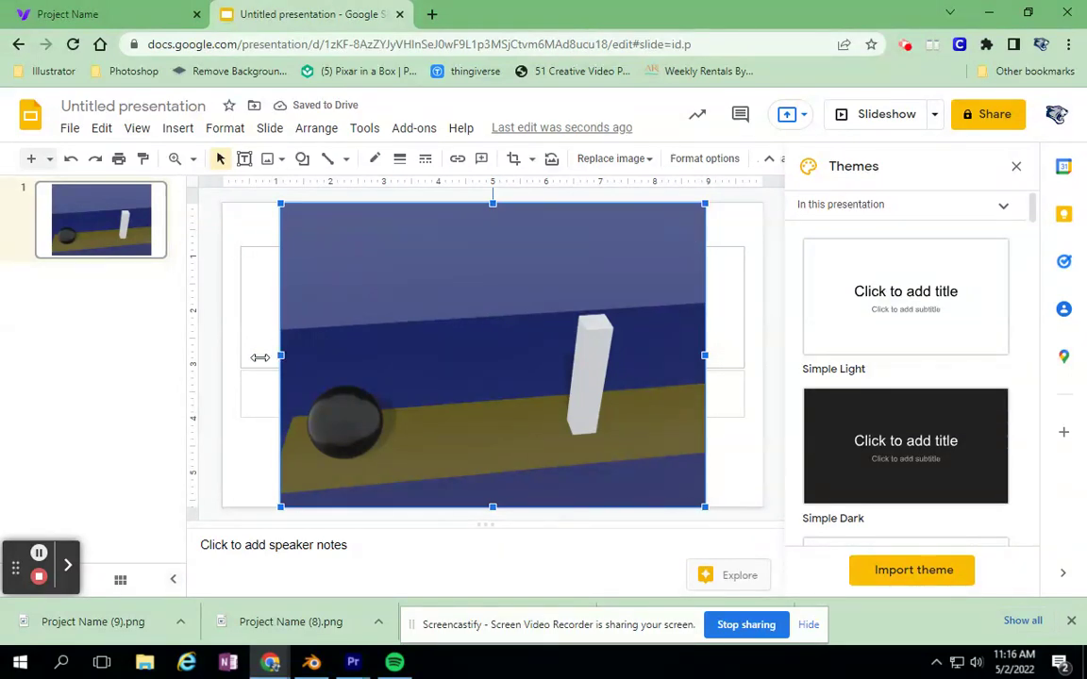
left_click_drag(261, 358, 220, 358)
left_click_drag(705, 353, 763, 355)
left_click(179, 129)
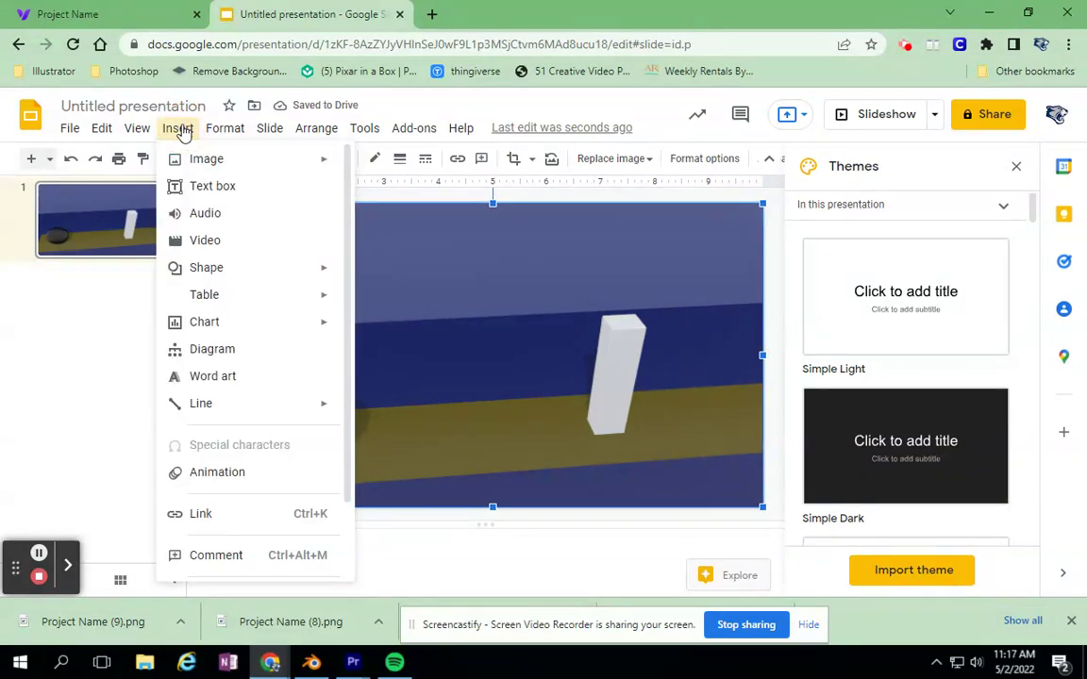
- Add slide 2 with the Project Name (1) frame stretched edge to edge
mouse_move(265, 133)
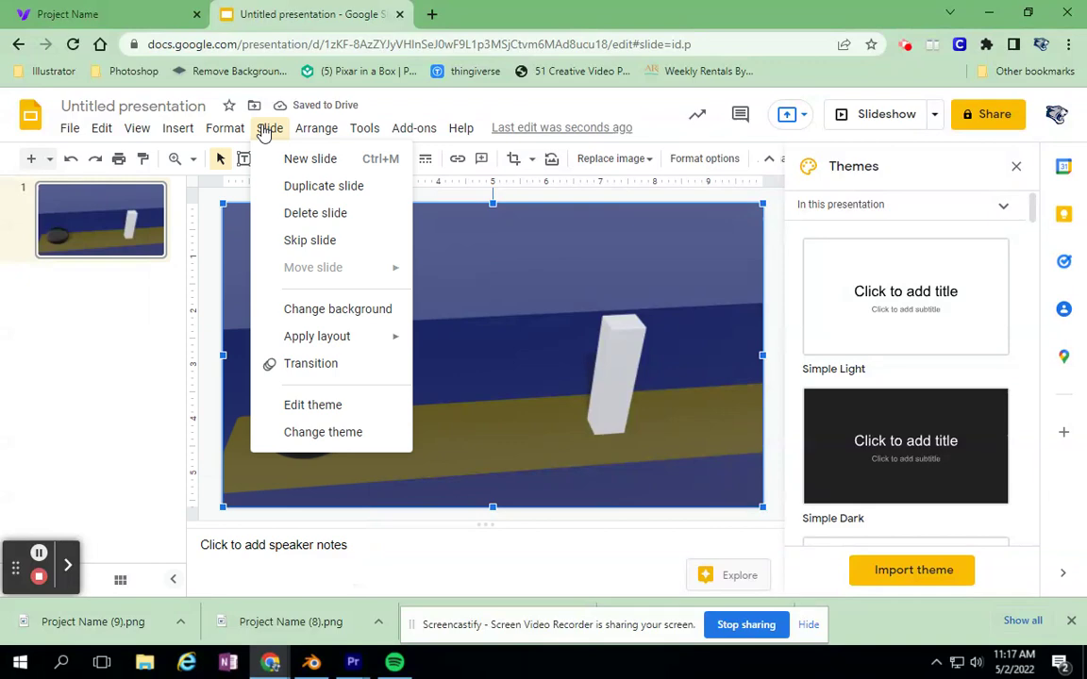
left_click(276, 158)
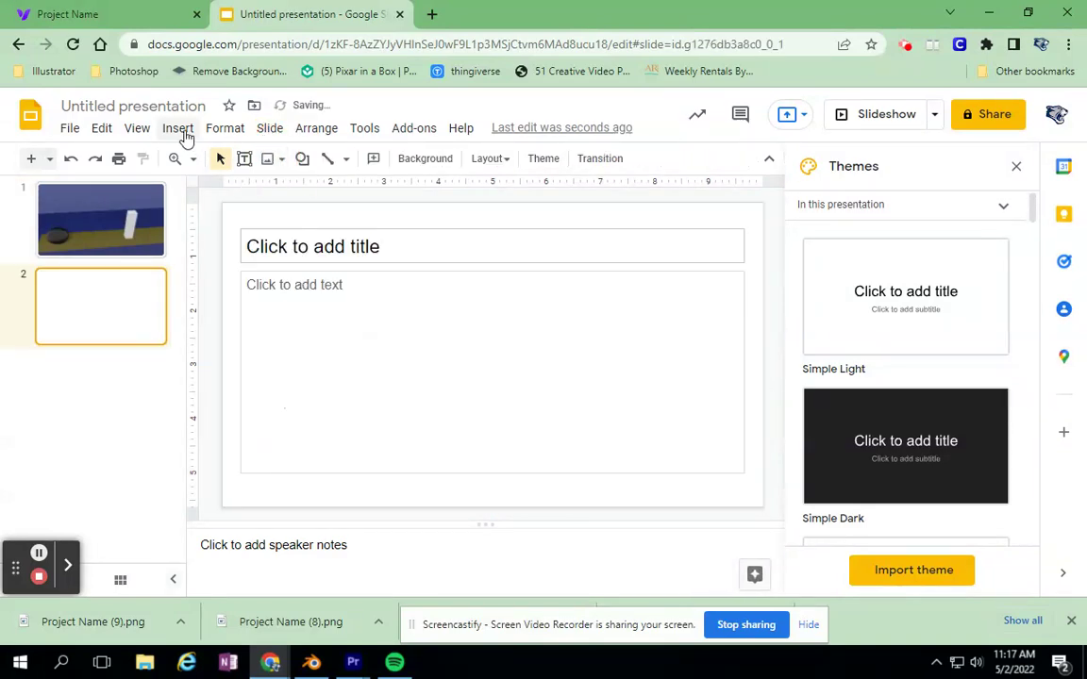
left_click(186, 138)
mouse_move(182, 158)
left_click(370, 166)
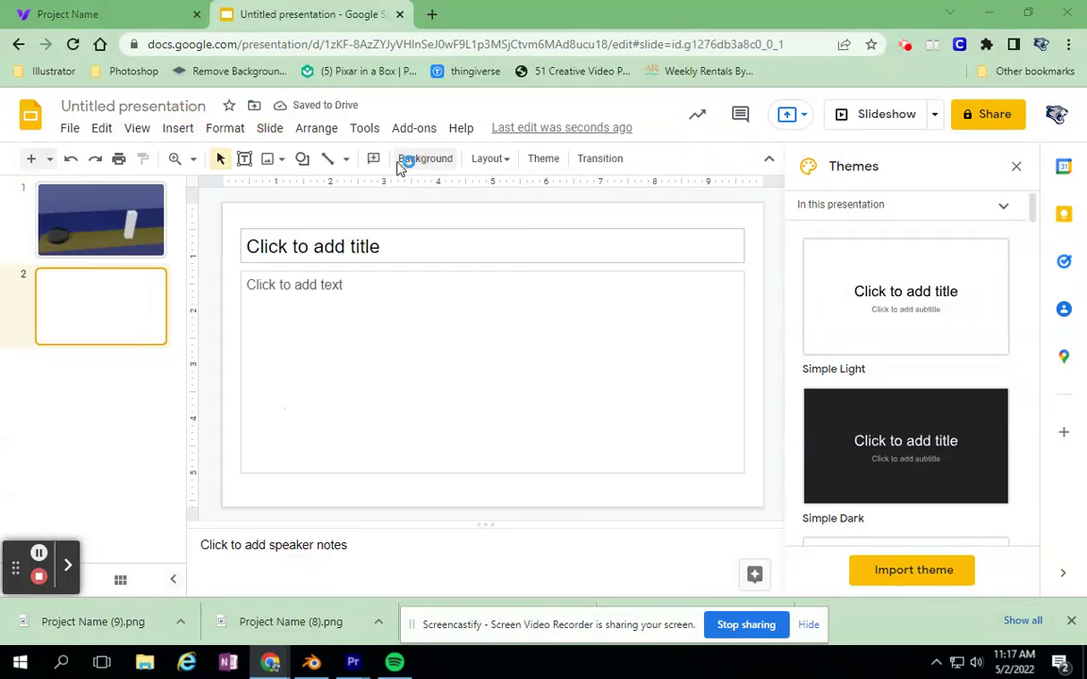
scroll(779, 340, "down", 2)
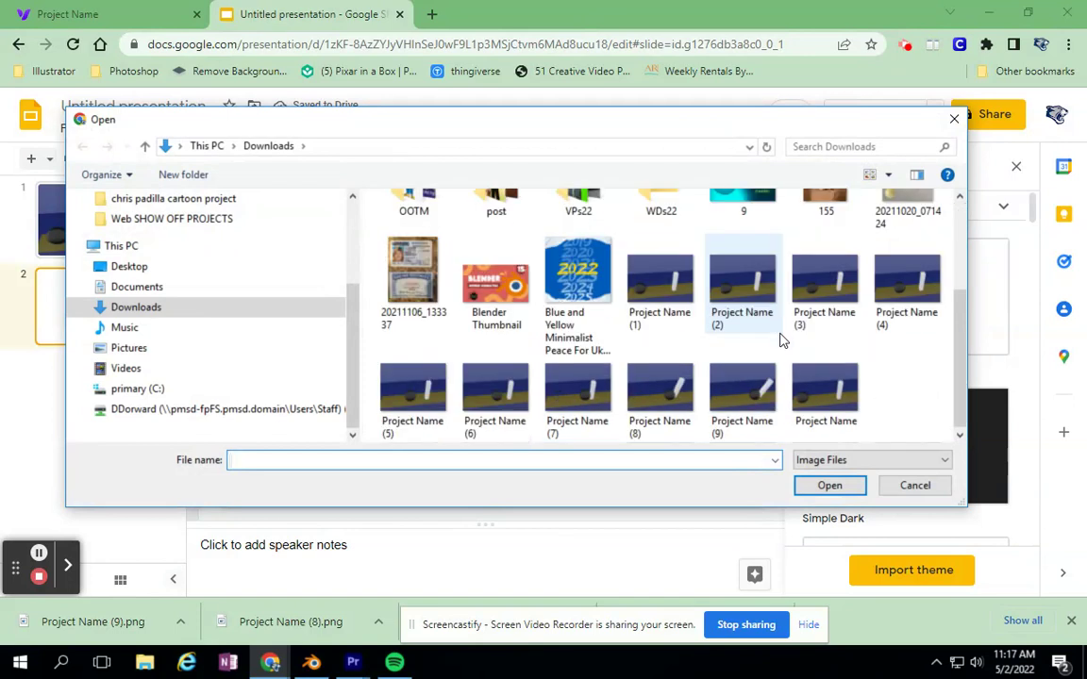
left_click(667, 307)
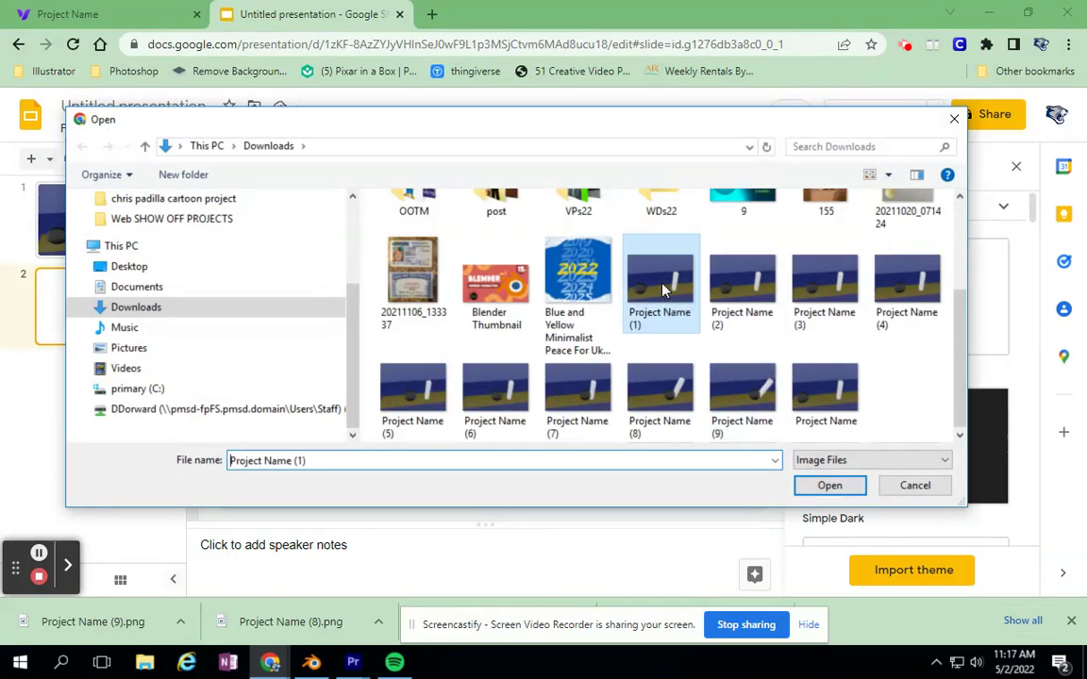
left_click(830, 486)
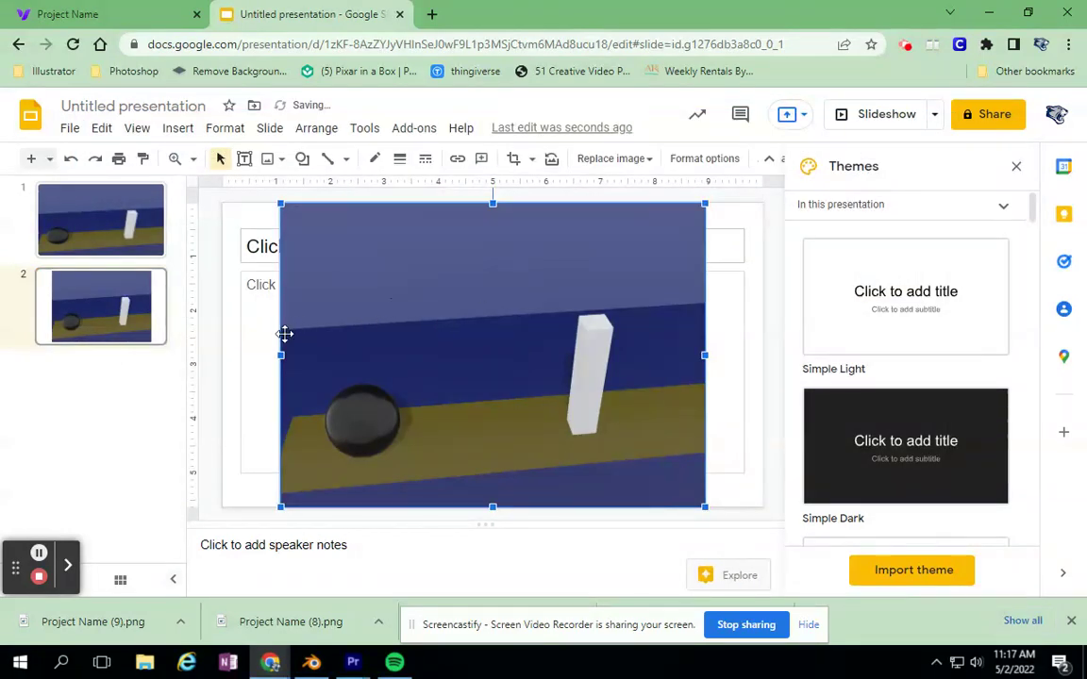
left_click_drag(281, 354, 222, 354)
left_click_drag(702, 352, 762, 354)
- Add slide 3 holding the Project Name (2) frame
left_click(286, 132)
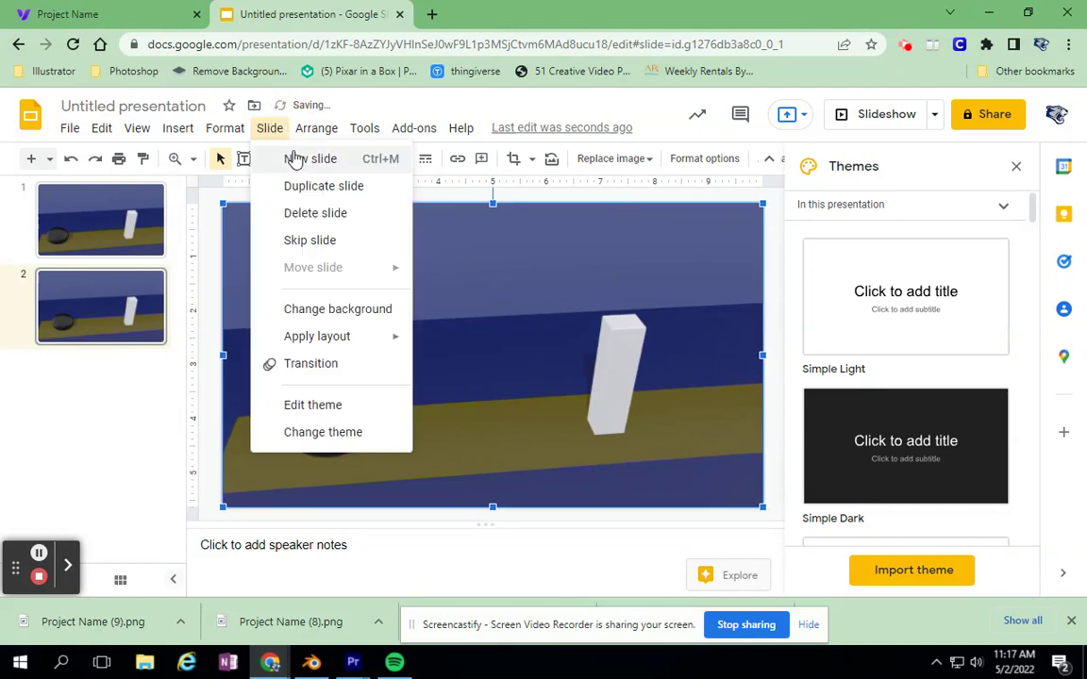
left_click(294, 157)
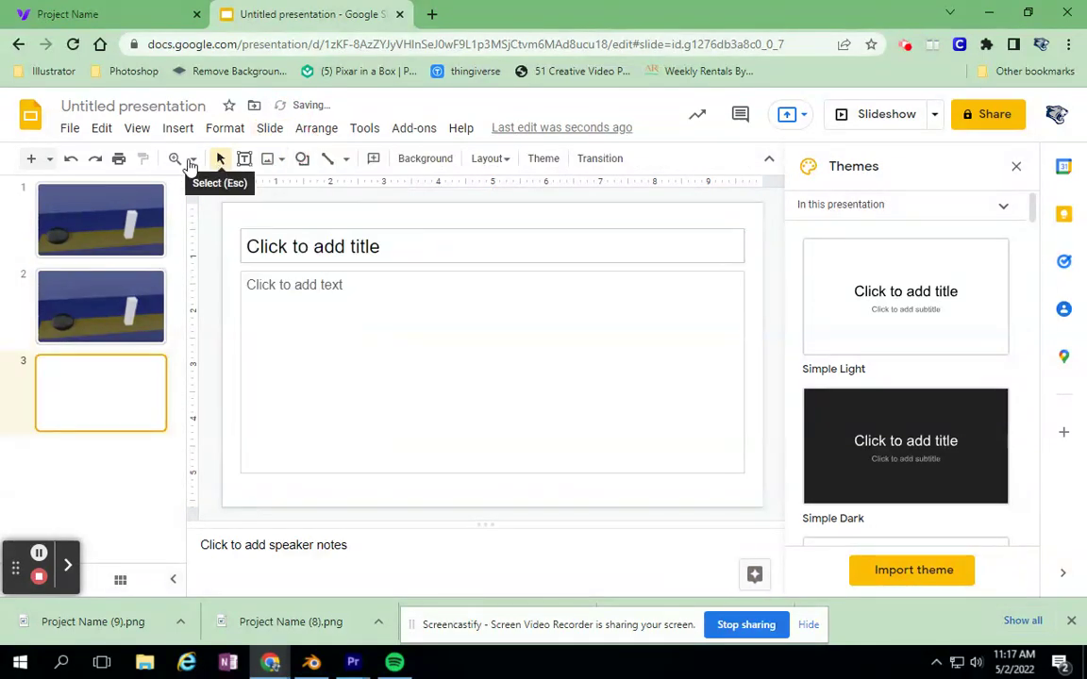
left_click(178, 129)
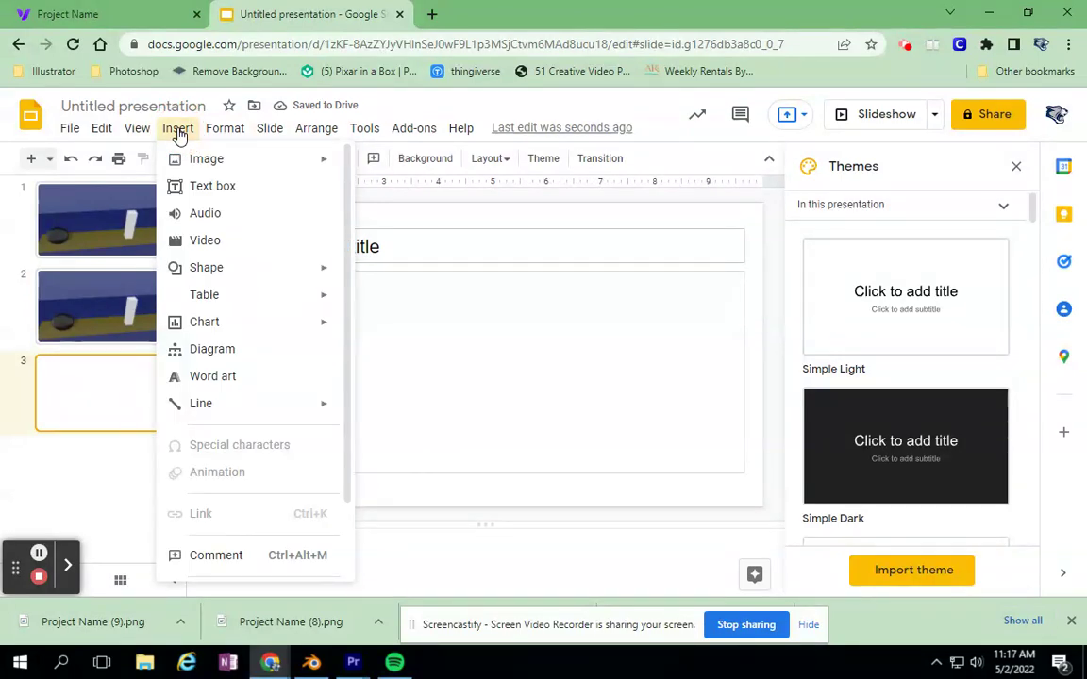
mouse_move(179, 158)
left_click(387, 175)
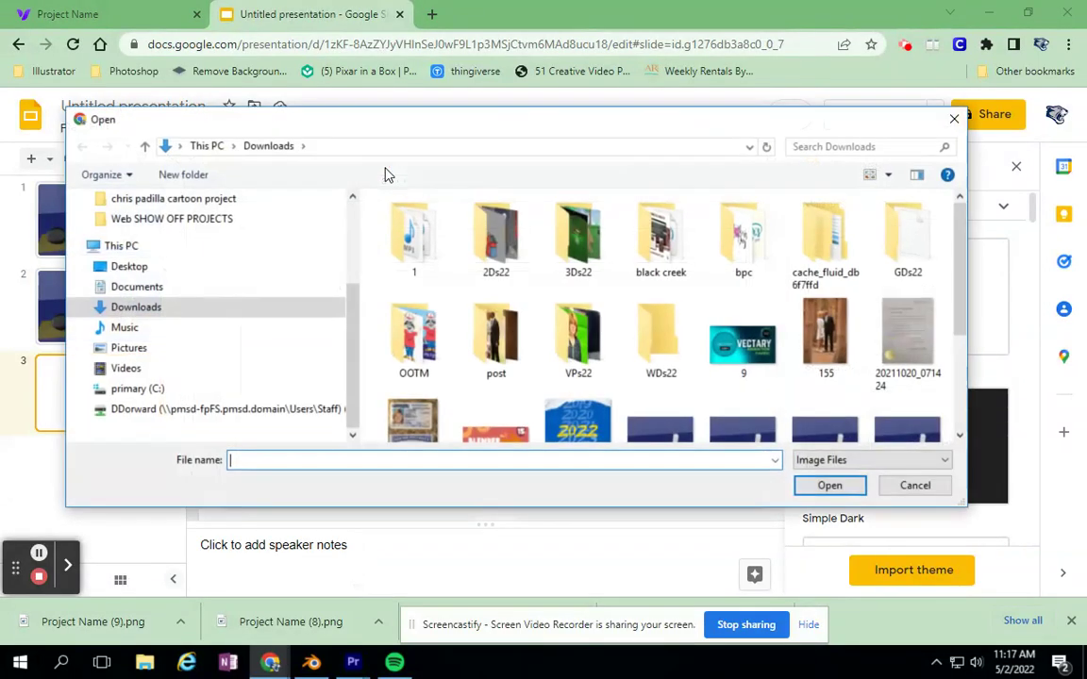
scroll(655, 337, "down", 3)
left_click(742, 363)
left_click(826, 485)
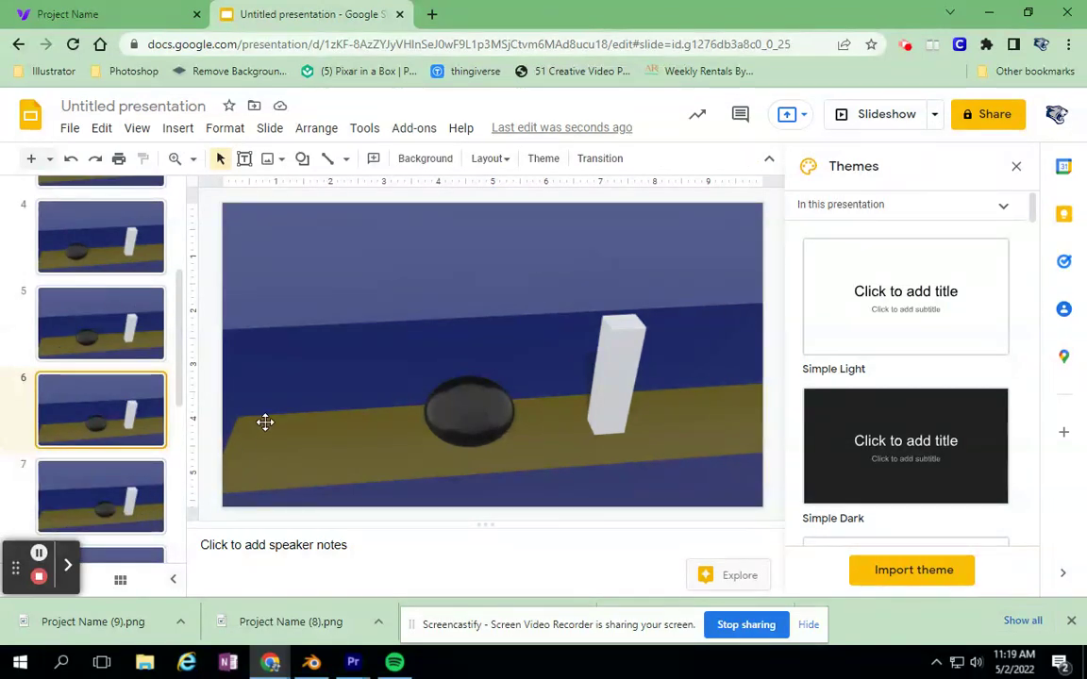
- Delete the two empty slides at the end of the deck and return to slide 1
key("Down")
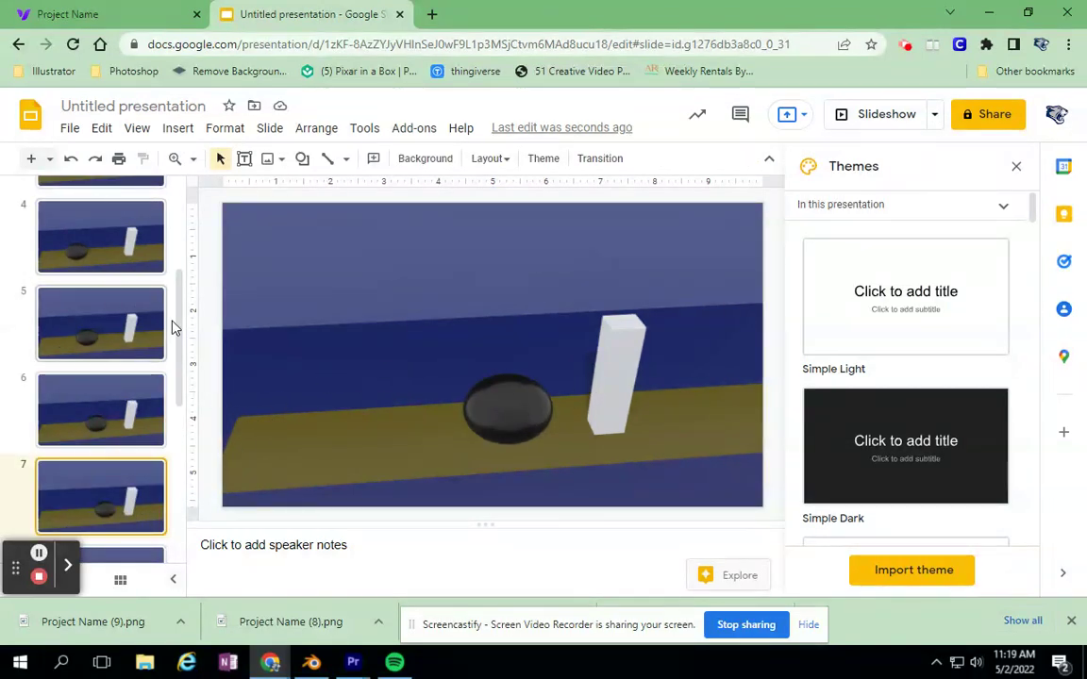
left_click_drag(180, 314, 195, 522)
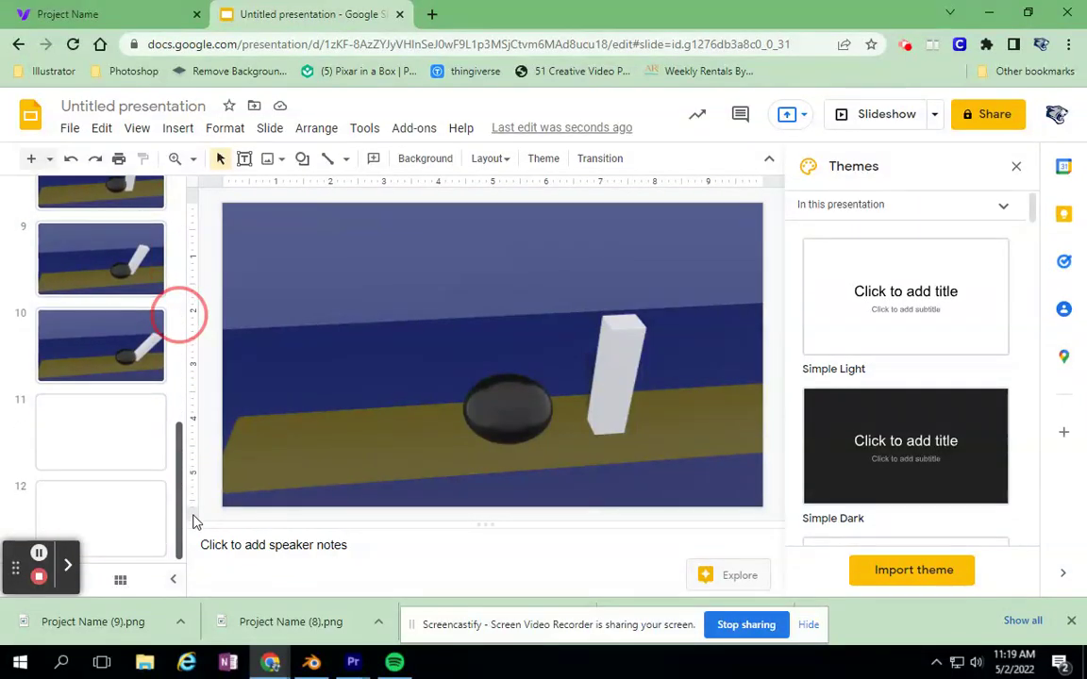
left_click(104, 430)
key("Delete")
left_click(112, 510)
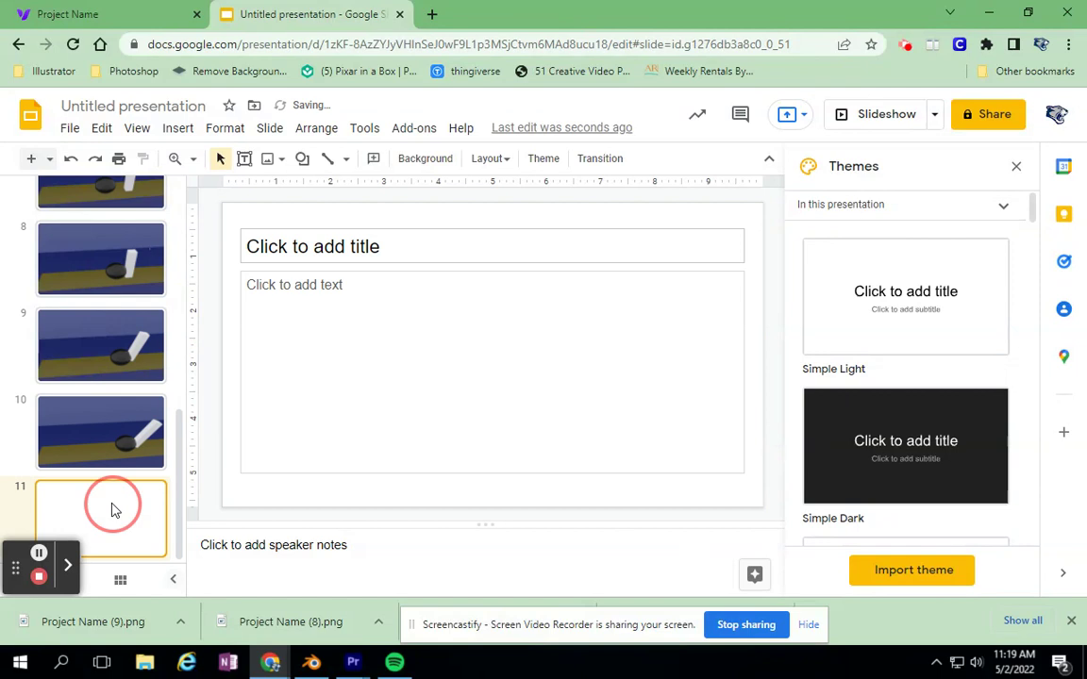
key("Delete")
left_click_drag(178, 464, 193, 224)
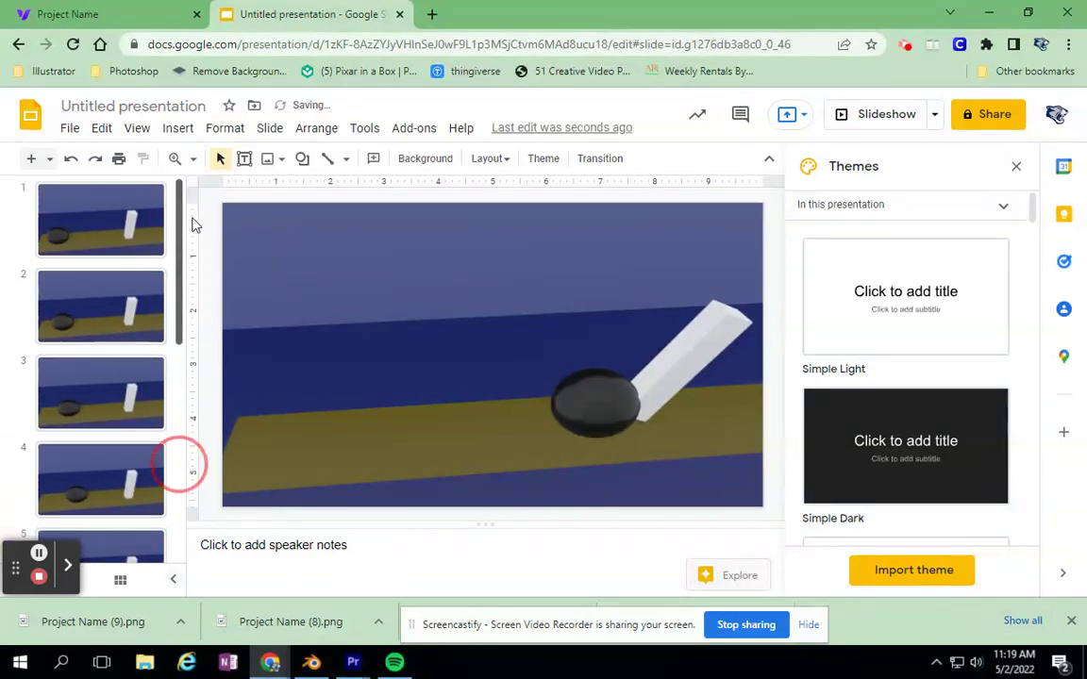
left_click(141, 220)
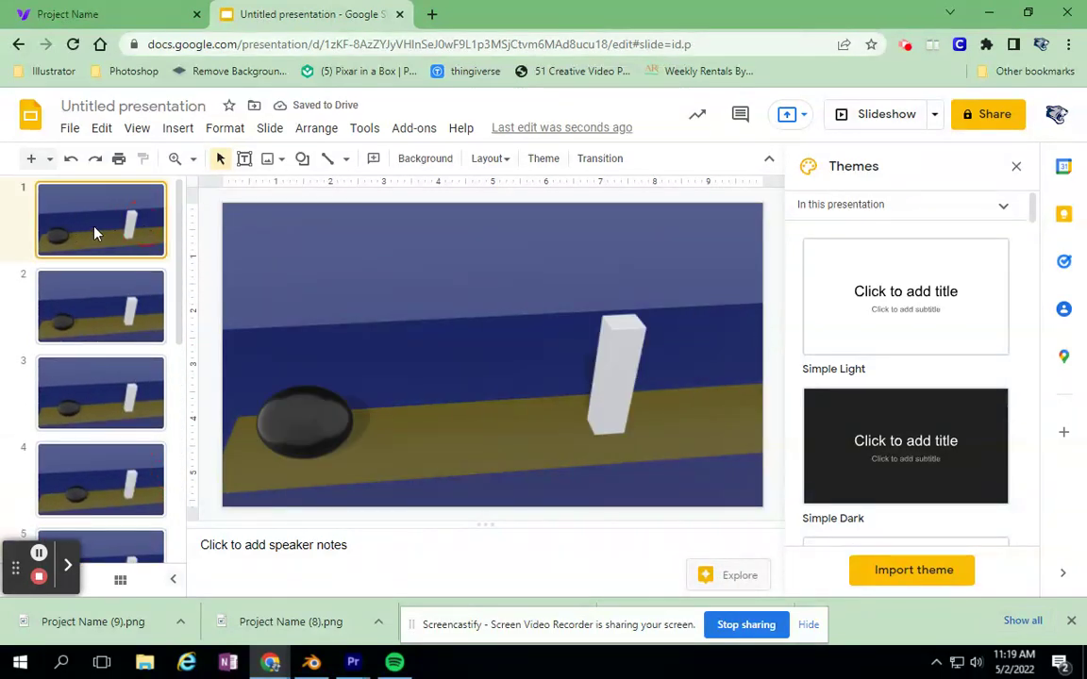
- Start the slideshow from slide 1 using View > Slideshow
left_click(137, 128)
left_click(161, 160)
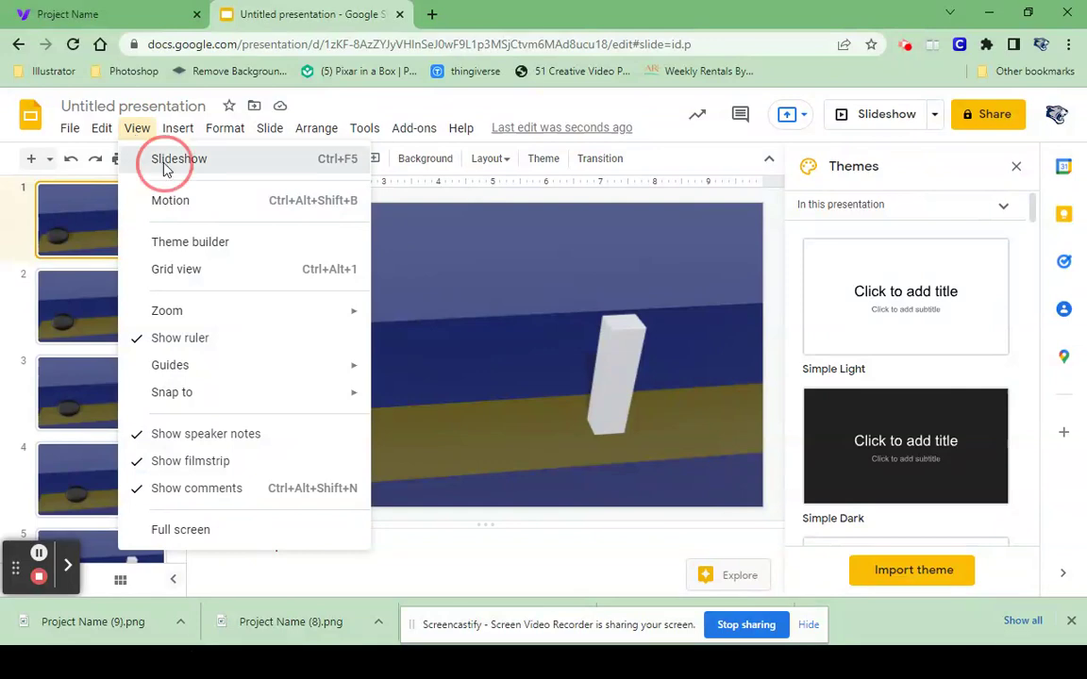